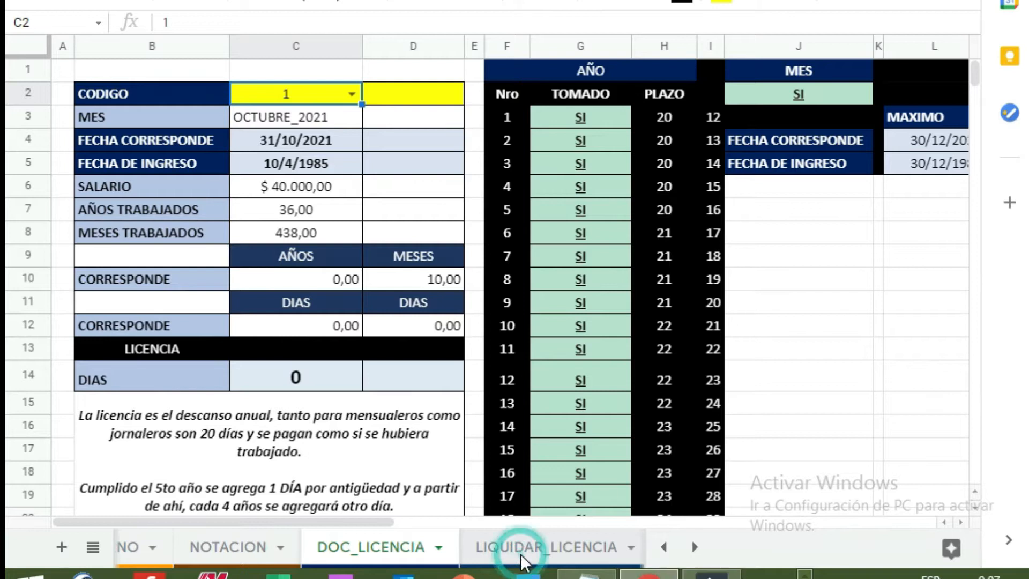
- Browse the workbook's full list of sheets and compare the DOC_LICENCIA and LIQUIDAR_LICENCIA sheets
click(93, 548)
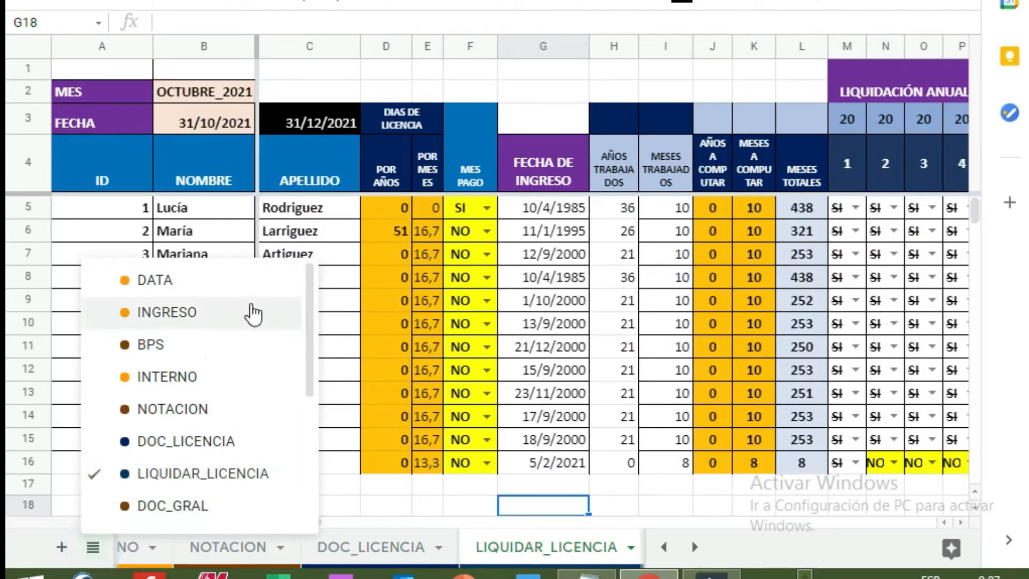
drag(311, 284, 306, 459)
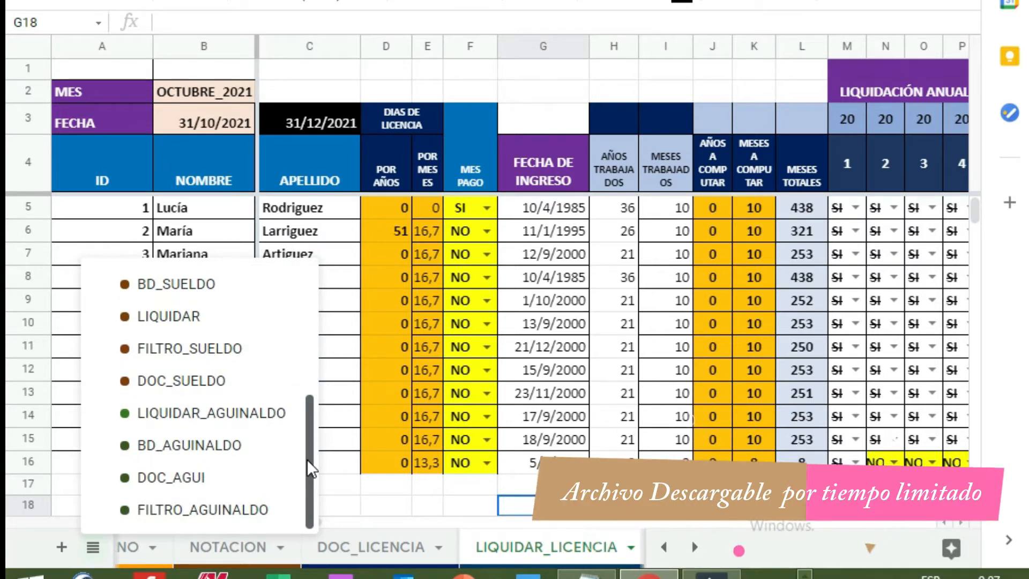
scroll(300, 291, up, 4)
scroll(298, 278, up, 2)
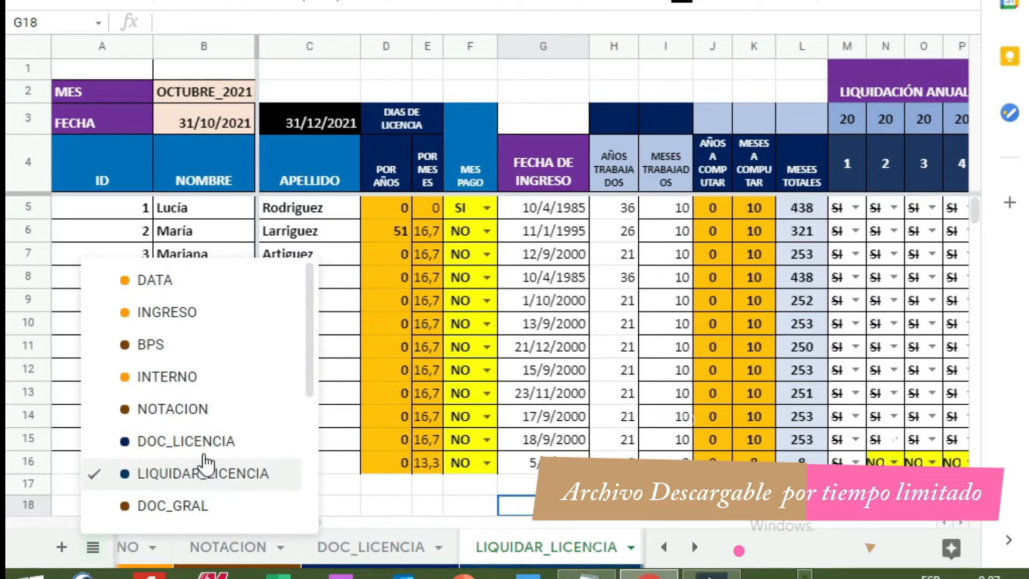
click(396, 551)
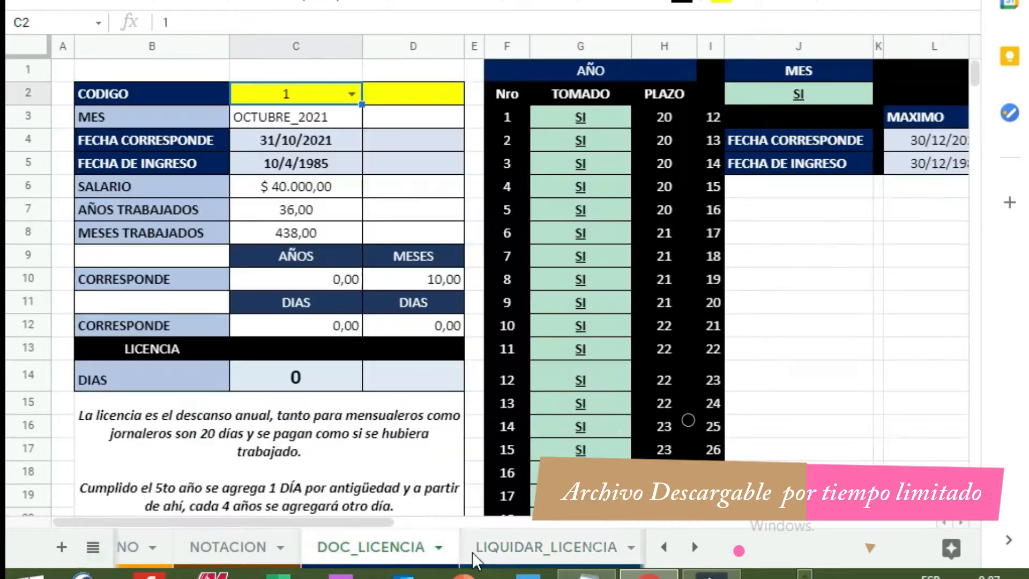
click(543, 551)
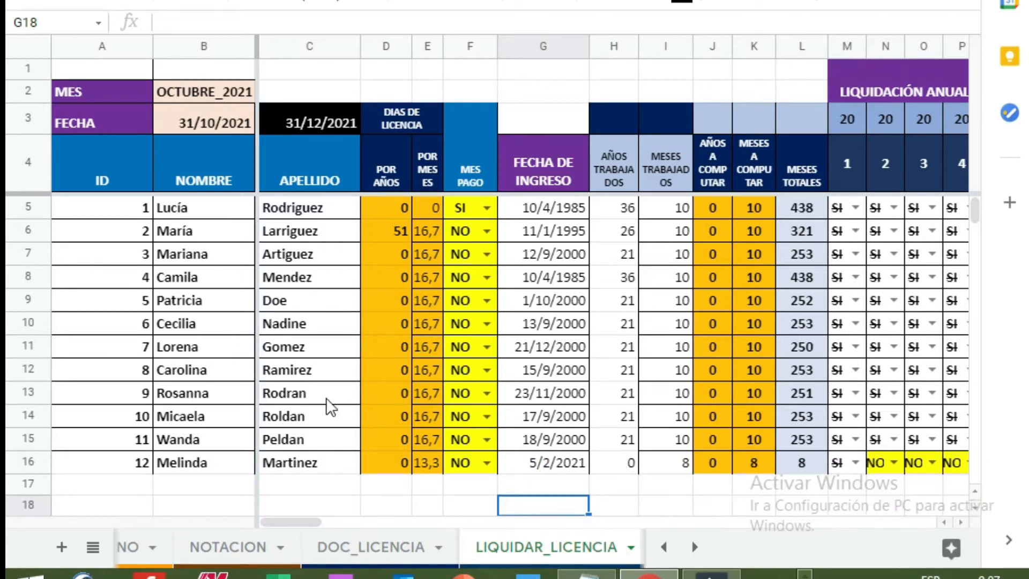
- Review the row 4 column headers of LIQUIDAR_LICENCIA from ID across to AÑOS TRABAJADOS
click(114, 166)
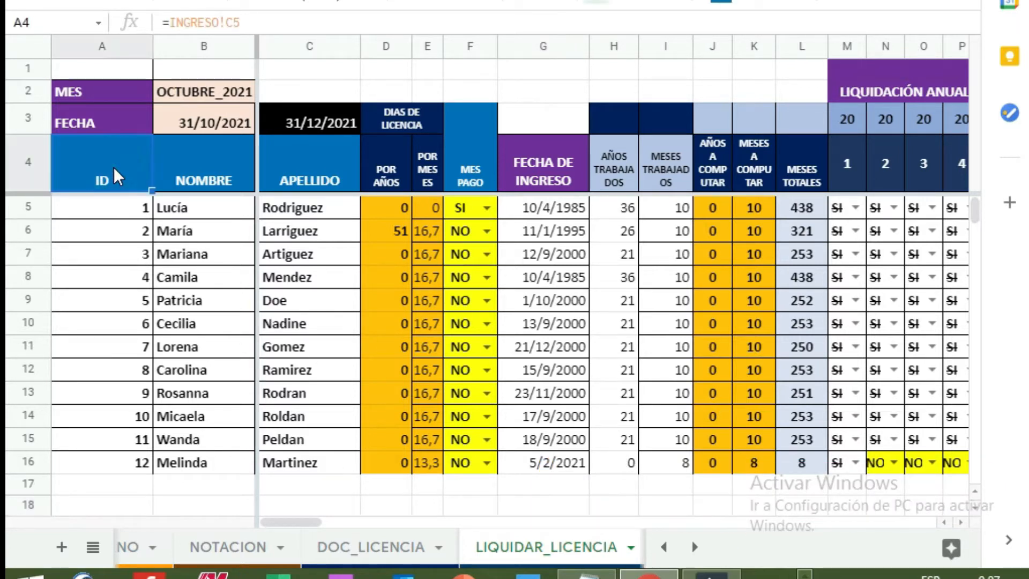
key(Right)
key(Right)
key(Right)
key(Right)
key(Right)
key(Left)
key(Left)
key(Right)
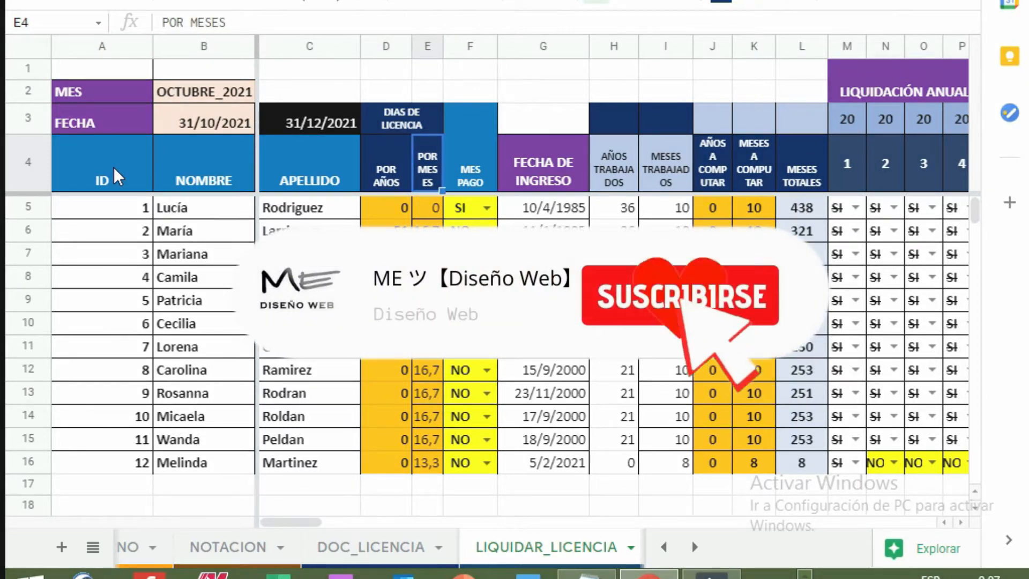
key(Right)
key(Right)
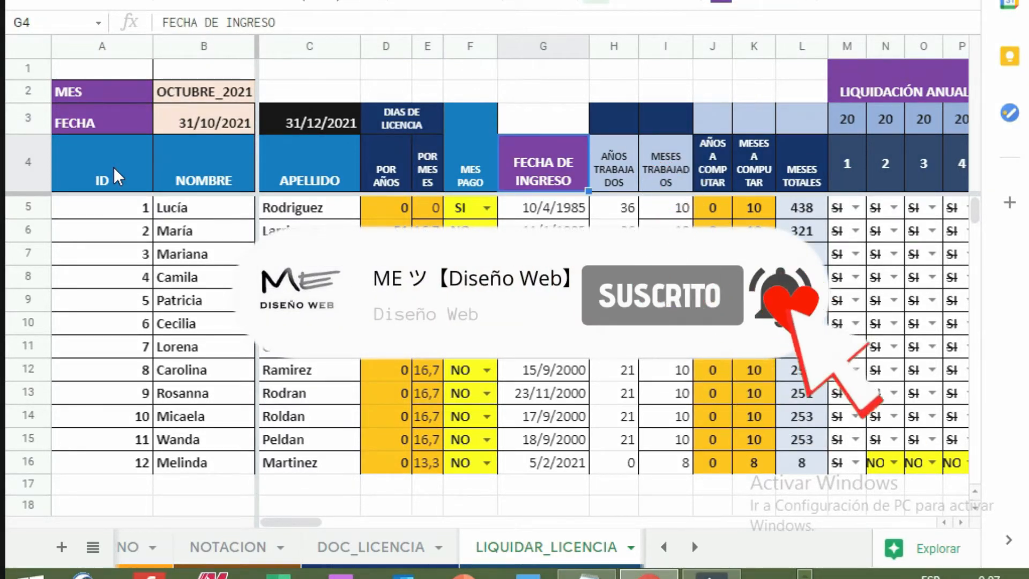
key(Right)
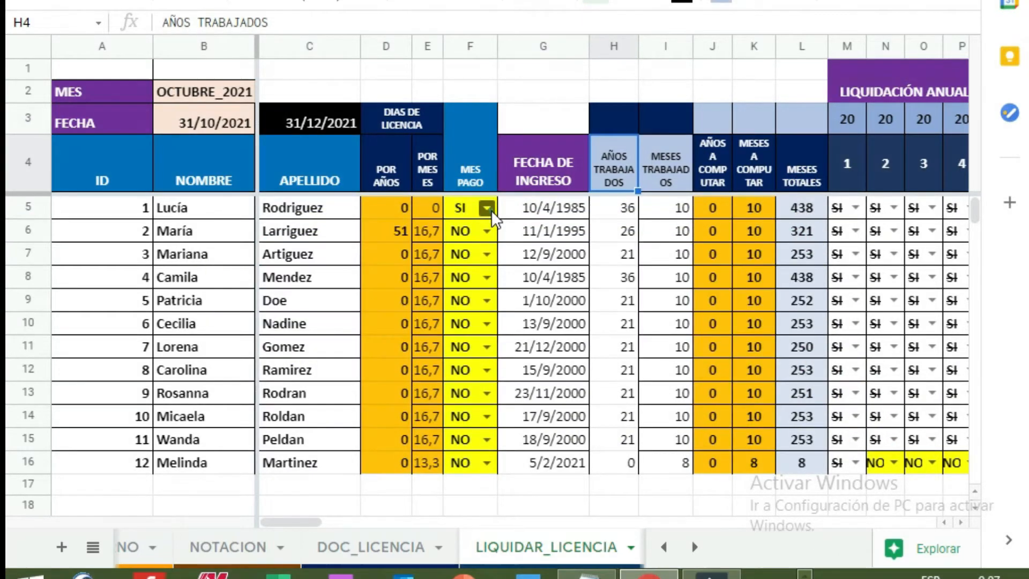
- Set MES PAGO to NO for the first employee in cell F5
click(486, 208)
click(471, 259)
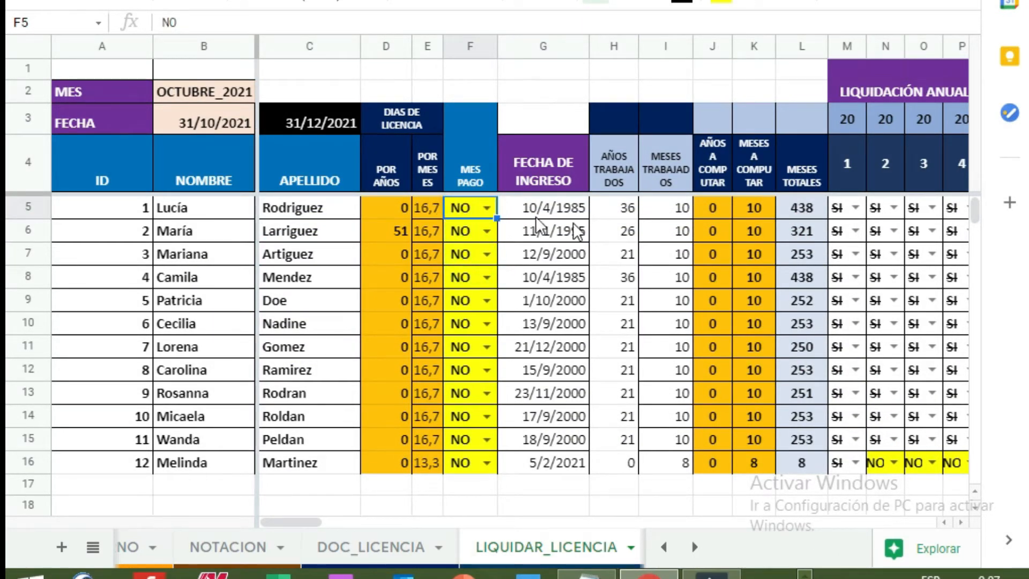
click(487, 208)
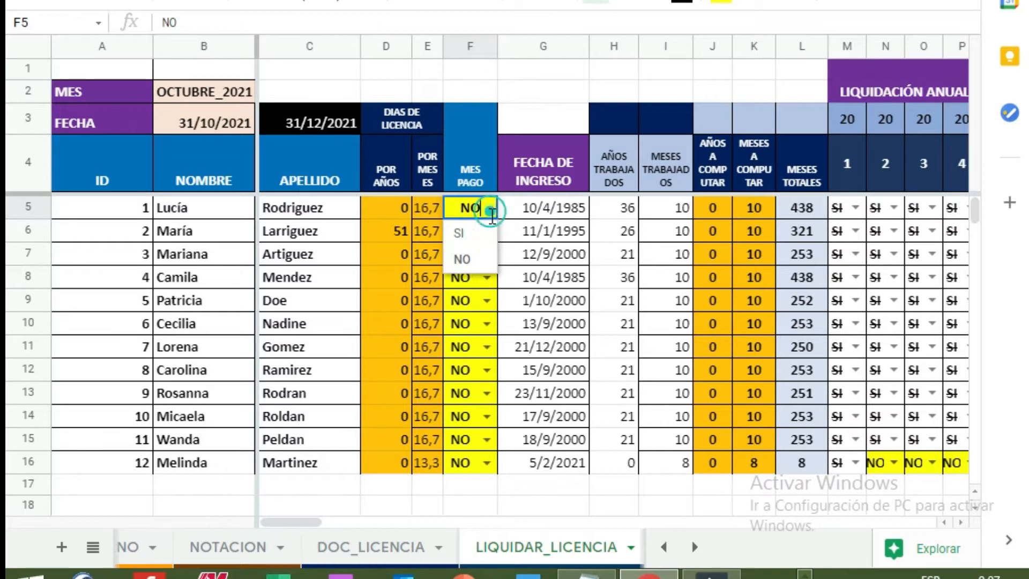
click(467, 257)
- Check the row 16 employee's monthly leave formula and set year 1 of the LIQUIDACIÓN ANUAL to NO in cell M16
click(464, 463)
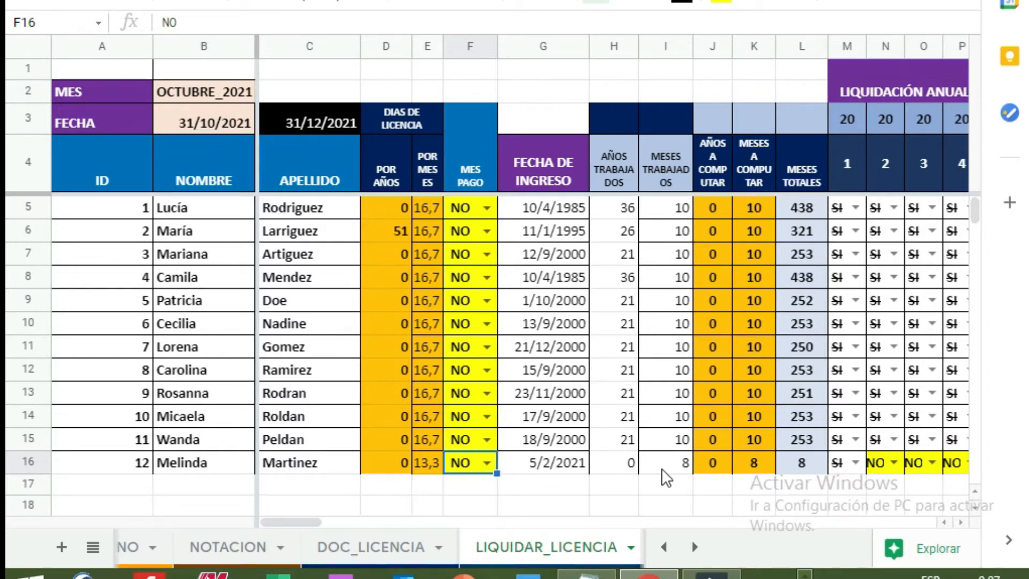
click(429, 464)
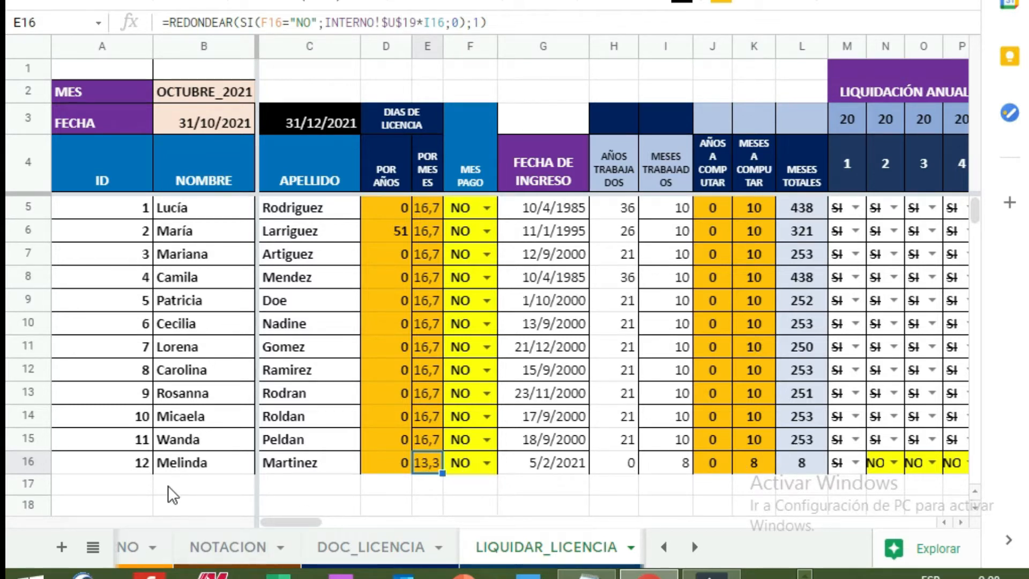
drag(291, 522, 377, 523)
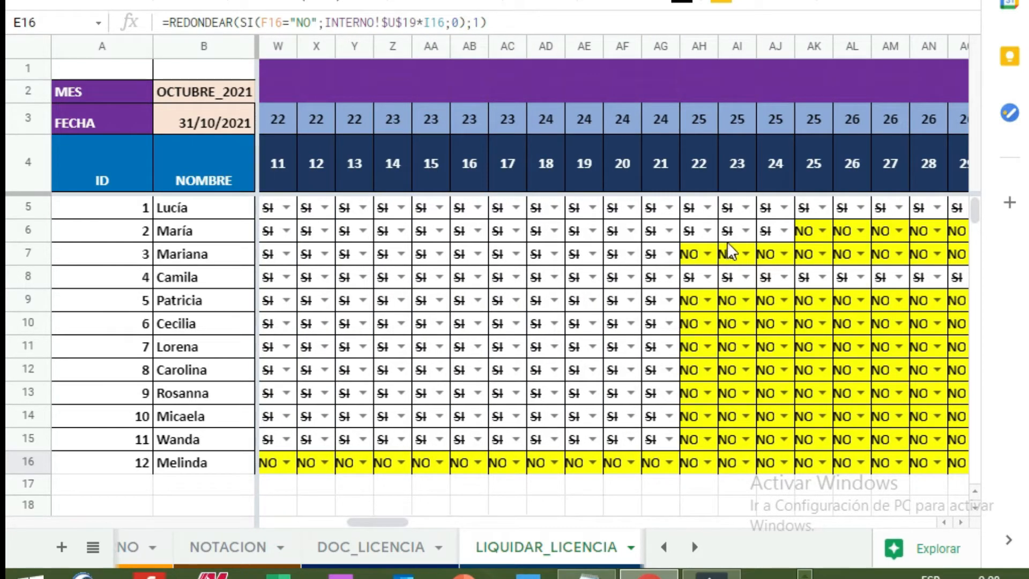
drag(379, 521, 330, 539)
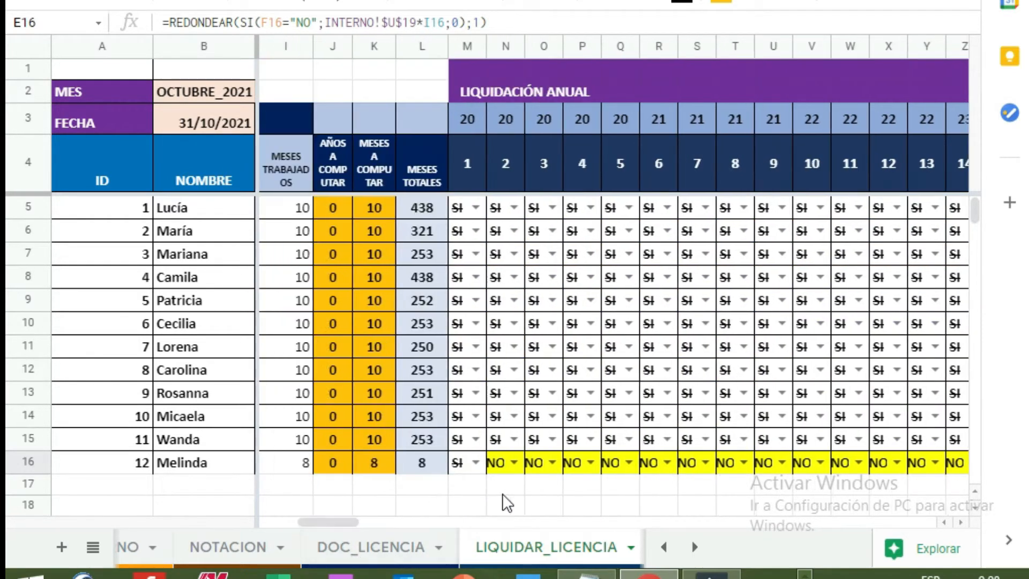
click(475, 463)
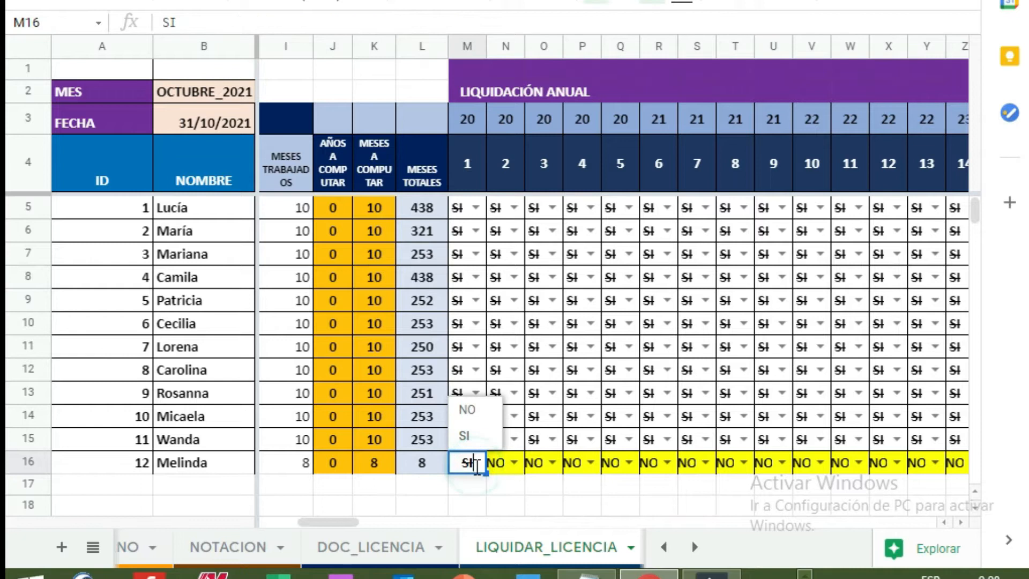
click(471, 434)
click(477, 464)
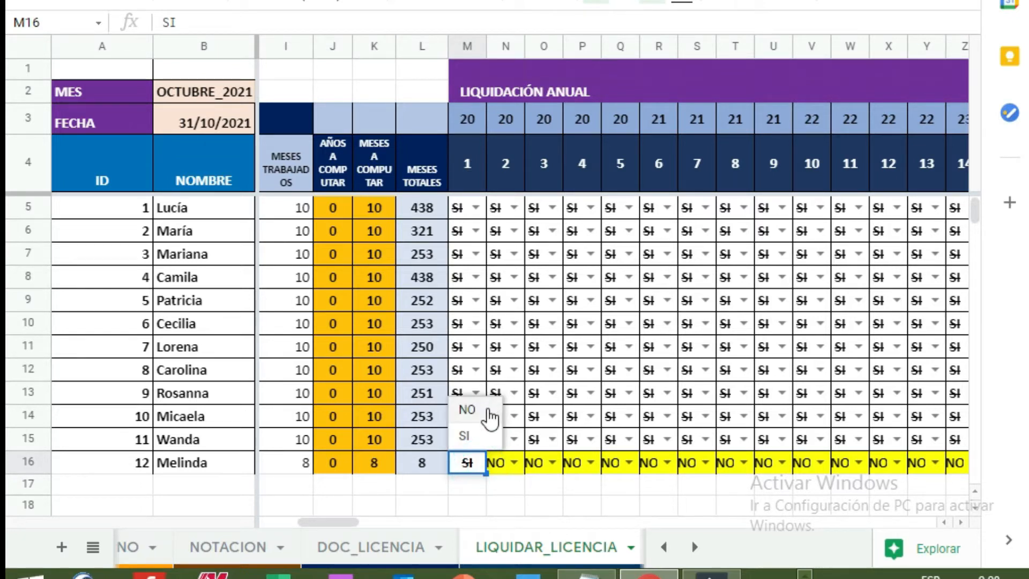
click(478, 423)
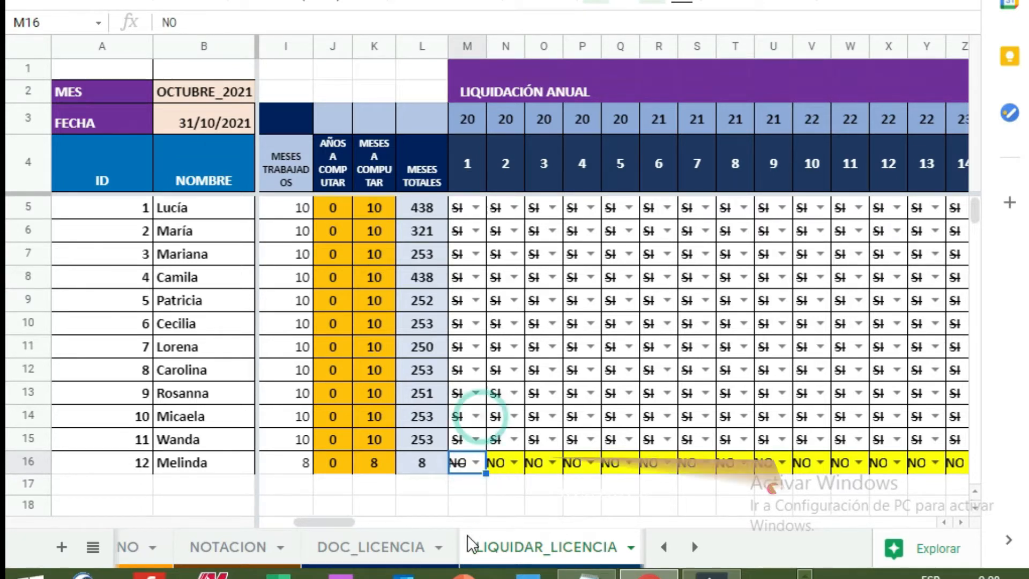
- Check the first employee's years worked in H5 and set year 36 of the annual settlement to NO in cell AV5
drag(315, 525, 274, 526)
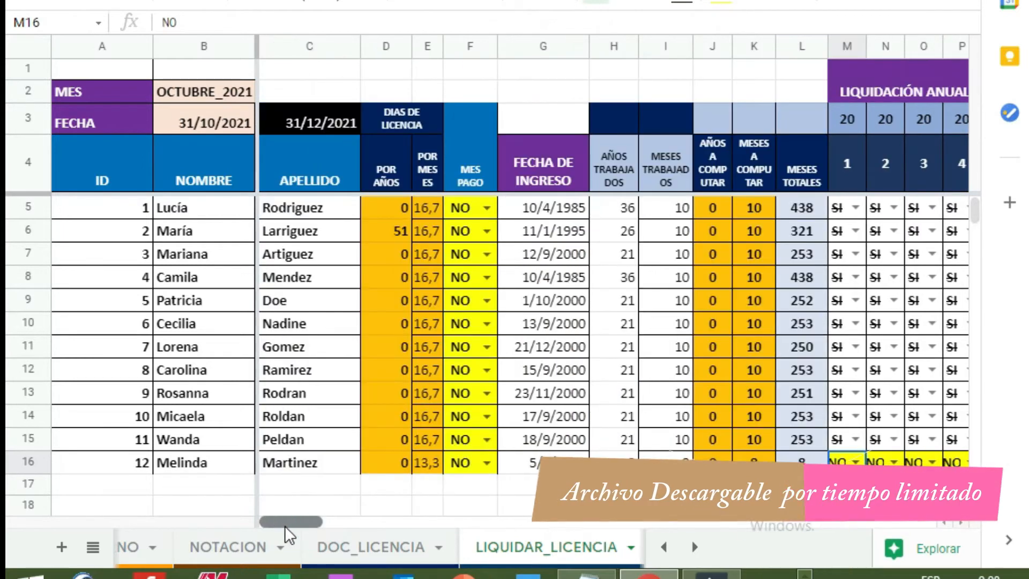
drag(319, 523, 276, 526)
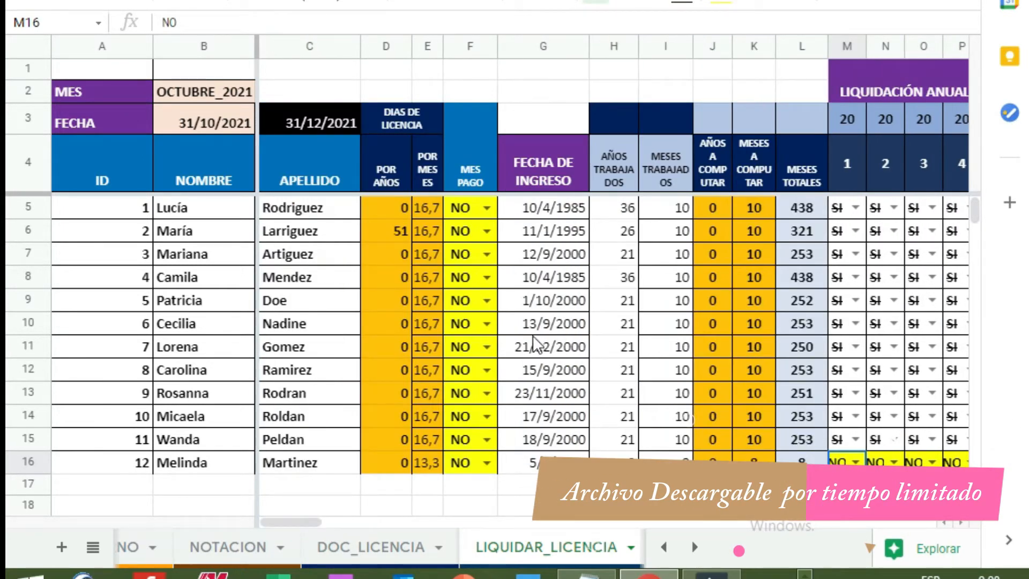
click(622, 214)
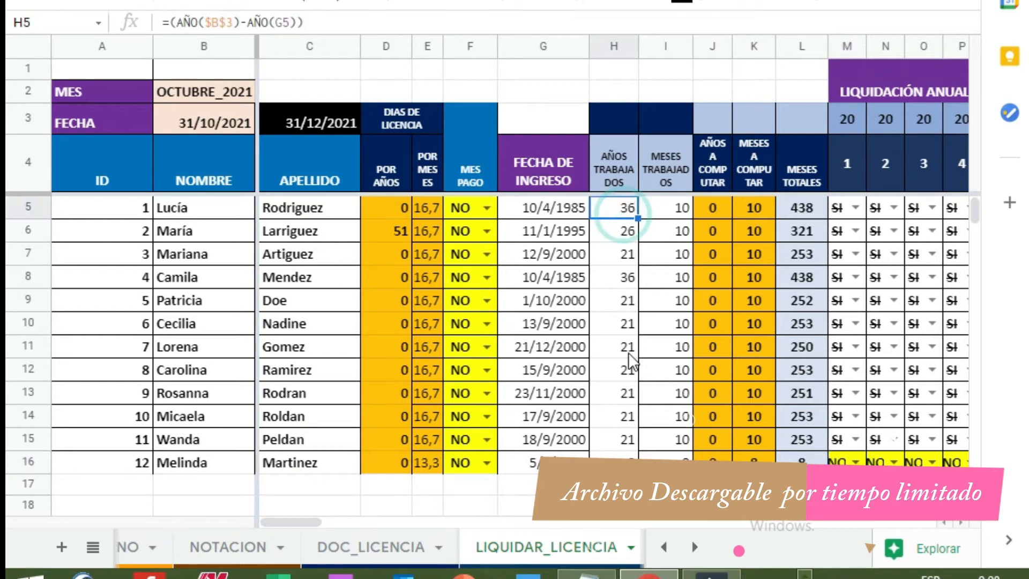
click(304, 523)
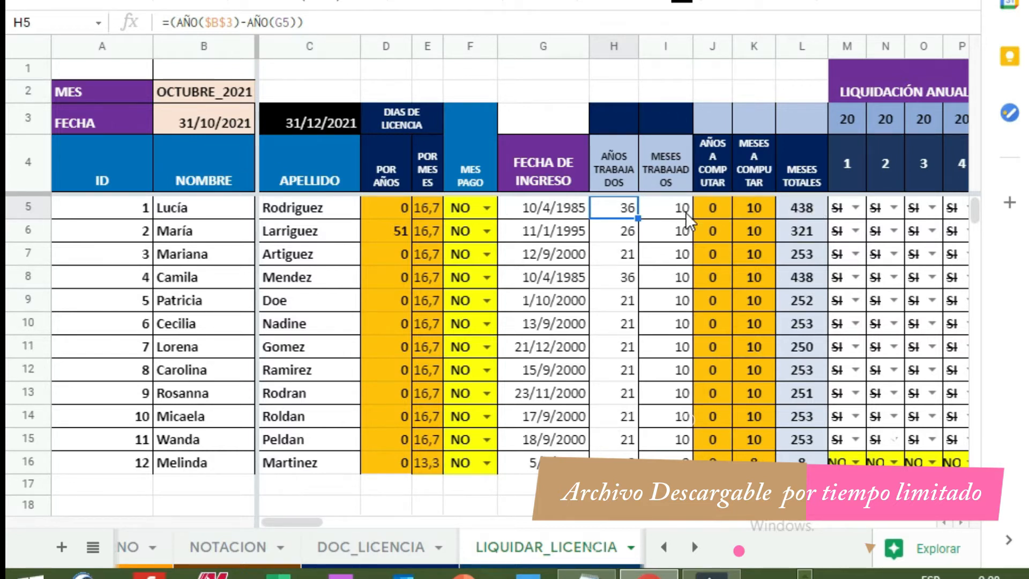
drag(298, 523, 435, 532)
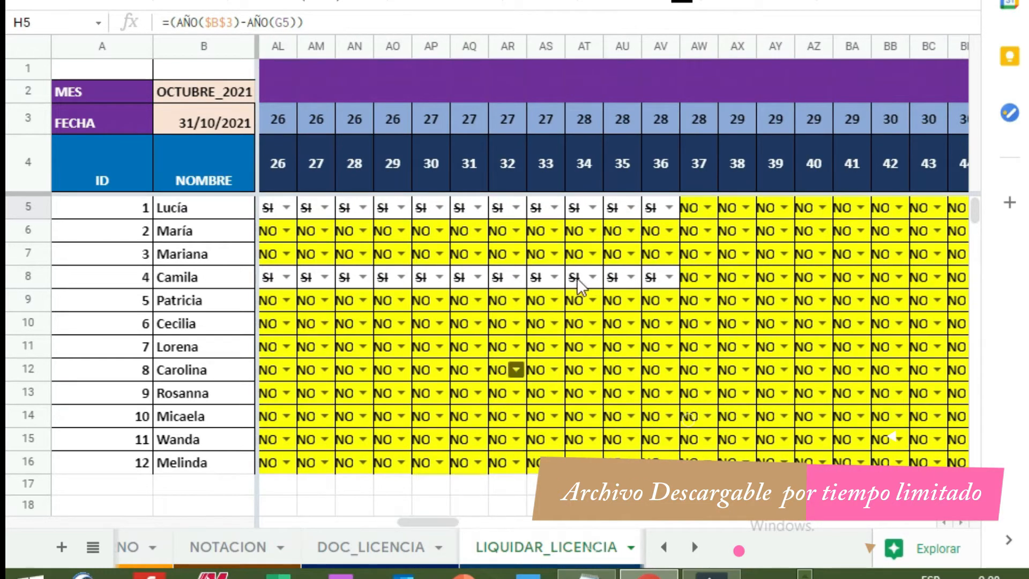
click(670, 207)
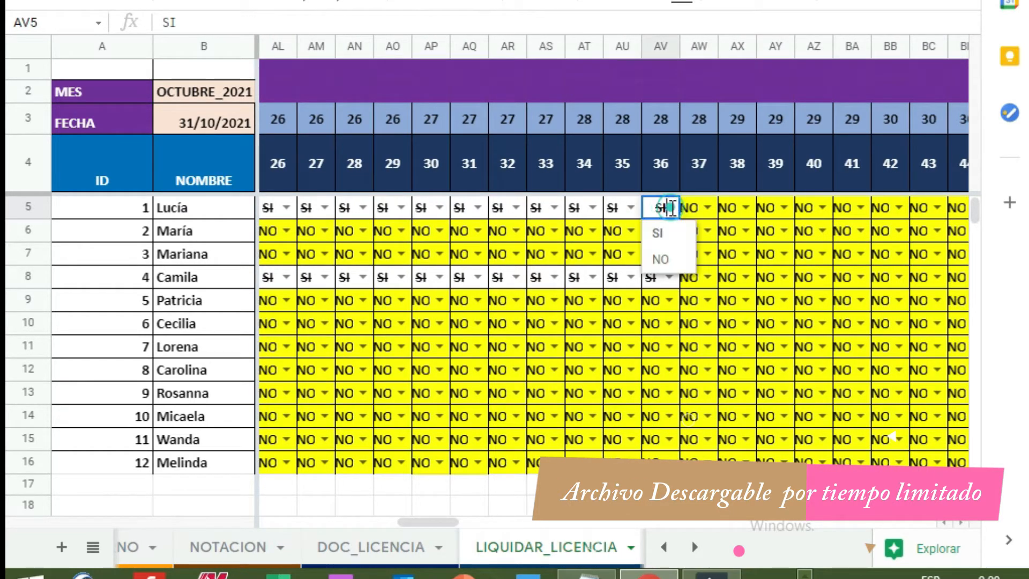
click(661, 260)
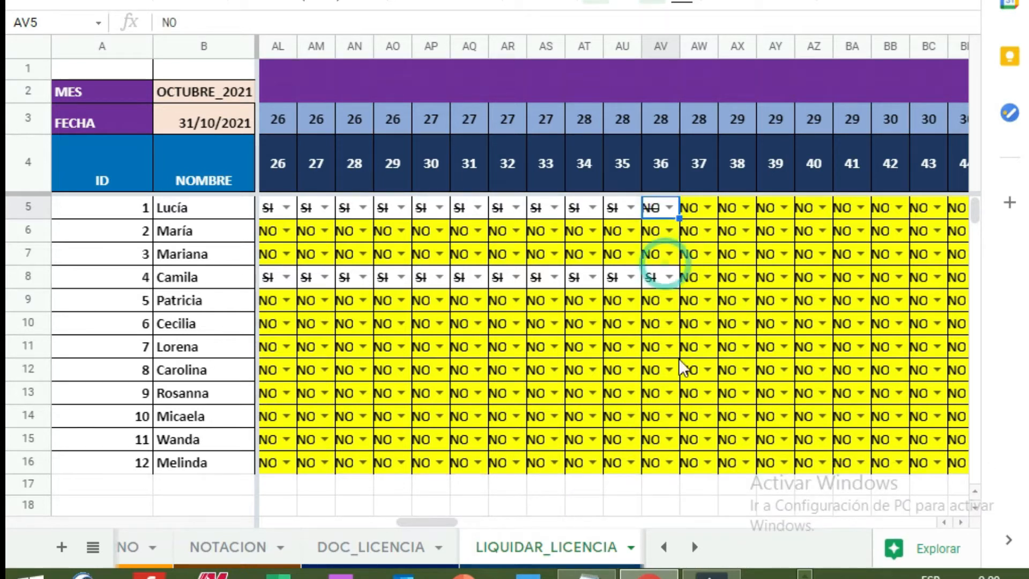
- Examine the first employee's leave days by years and by months, and compare them with the days assigned to year 36
drag(442, 519, 311, 516)
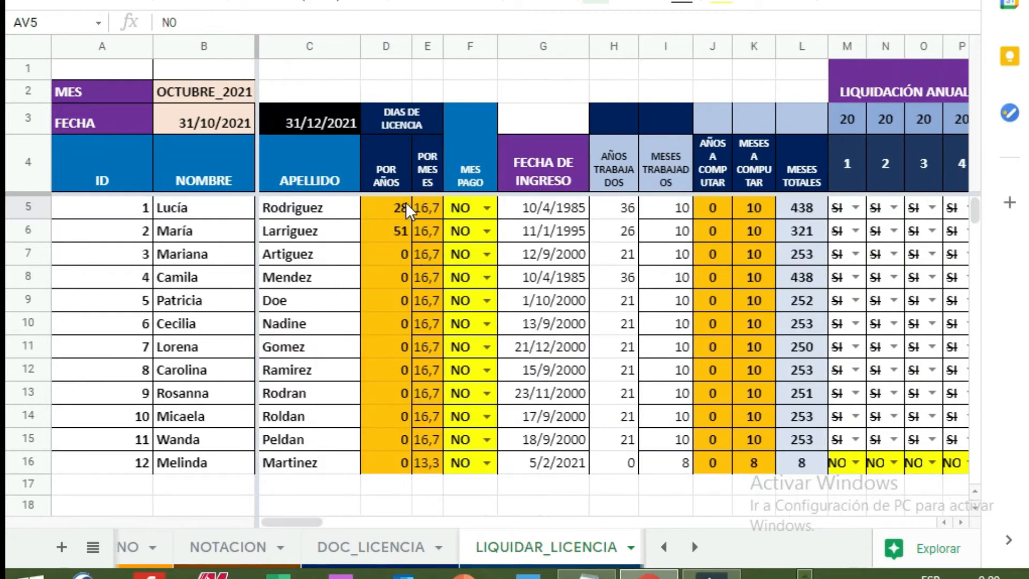
click(392, 213)
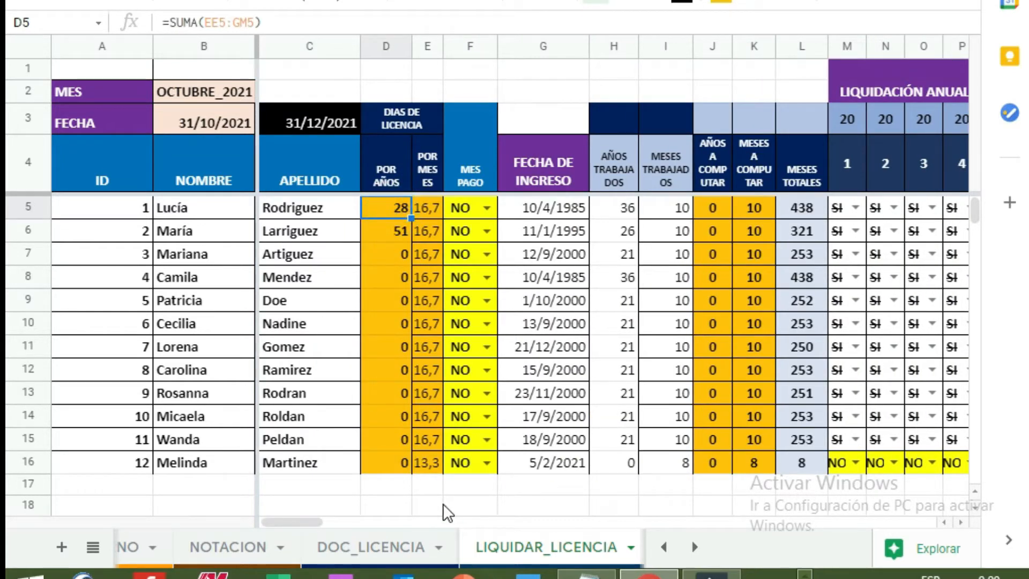
click(426, 213)
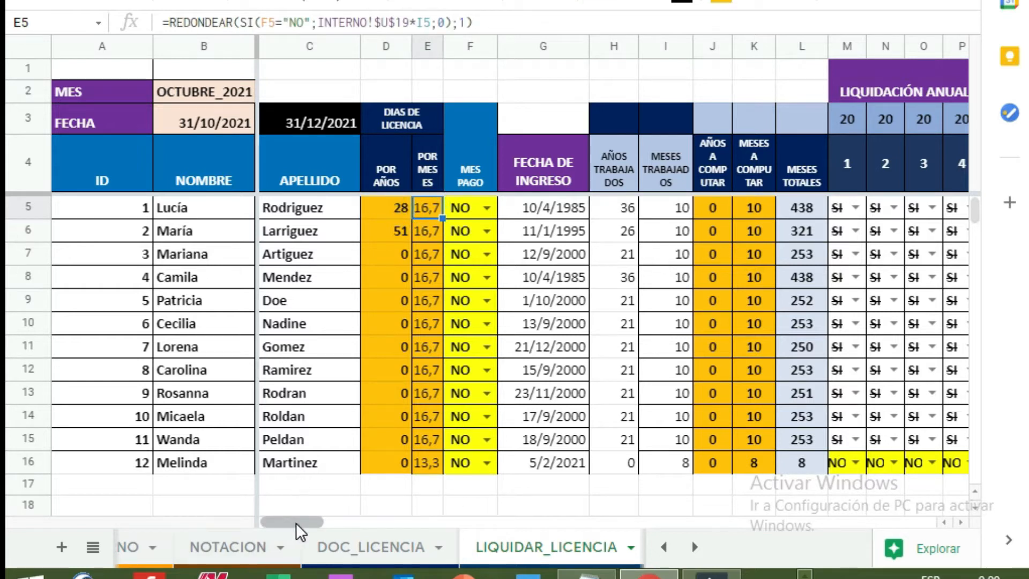
drag(296, 523, 435, 530)
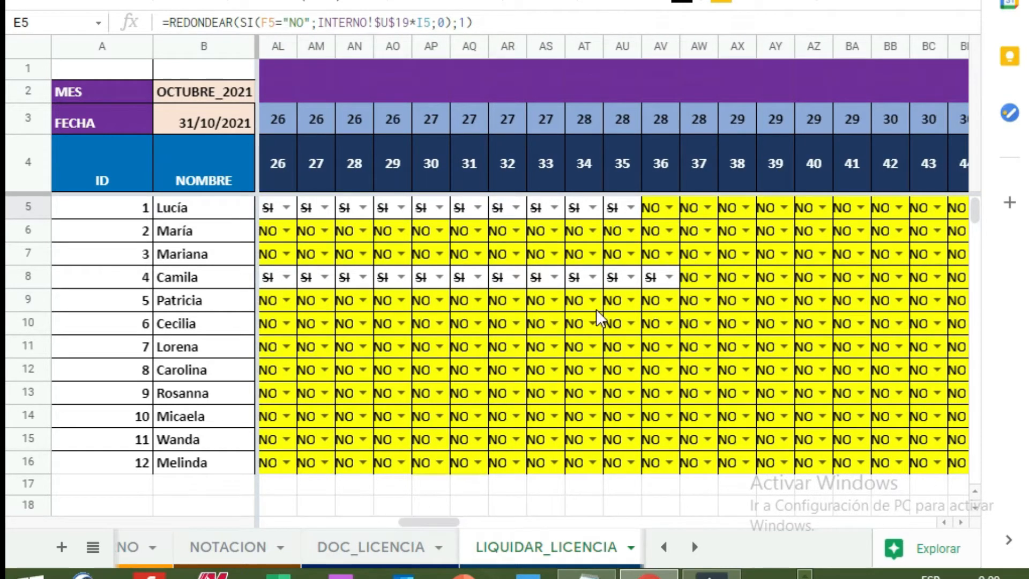
click(666, 118)
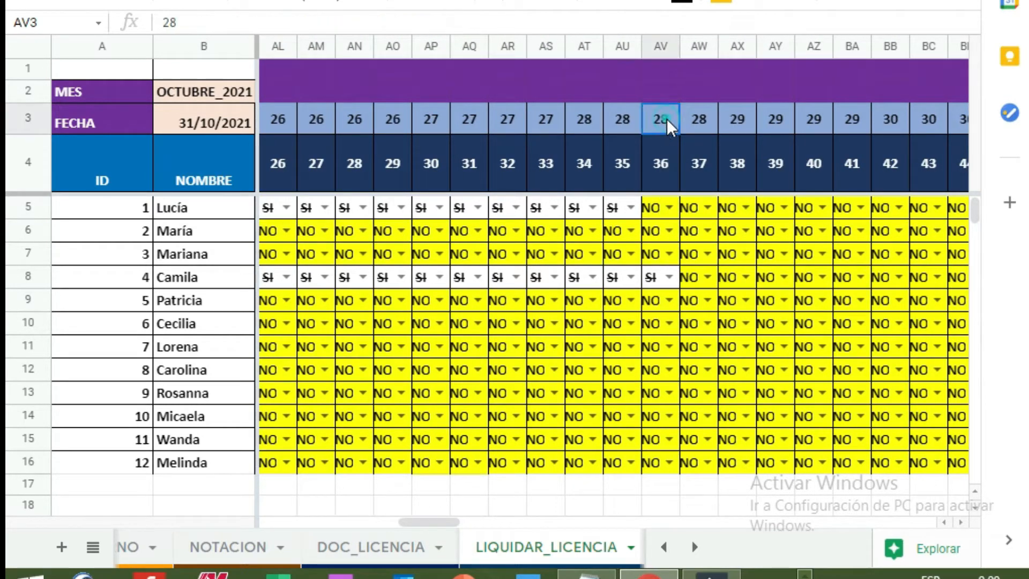
drag(449, 522, 295, 531)
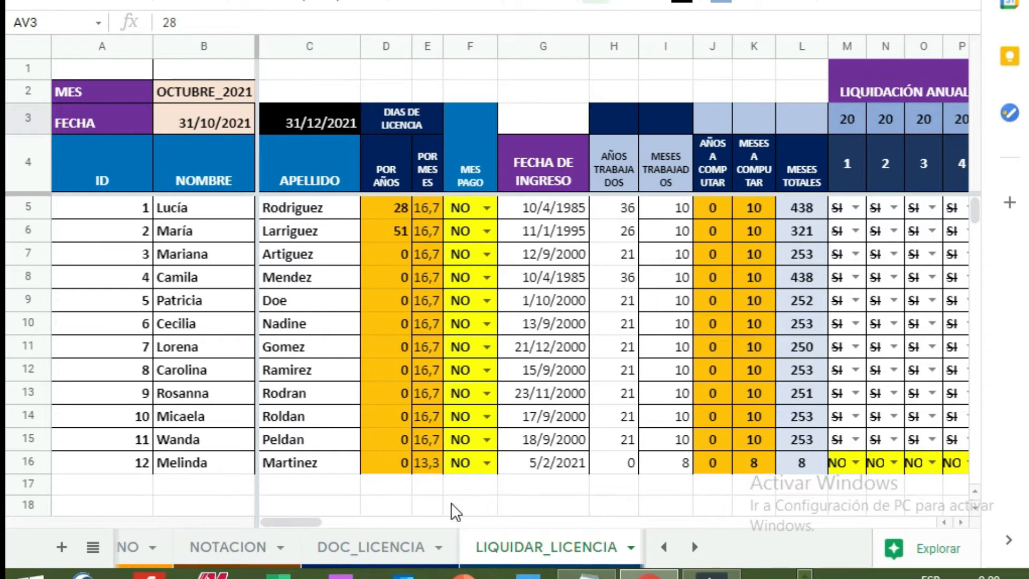
- On the DOC_LICENCIA sheet, examine the SALARIO, AÑOS TRABAJADOS and MESES TRABAJADOS formulas for employee code 1
click(398, 549)
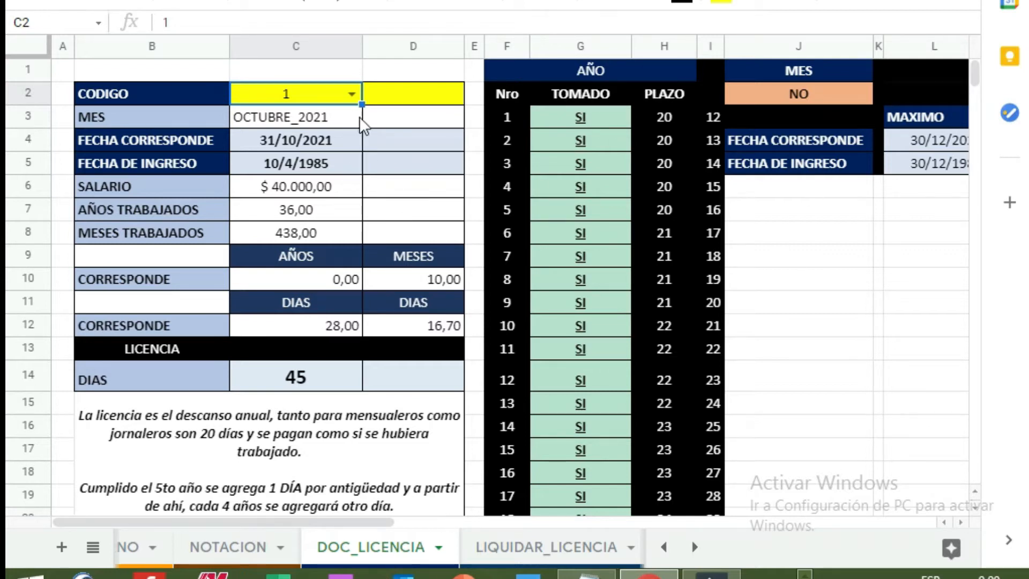
click(327, 193)
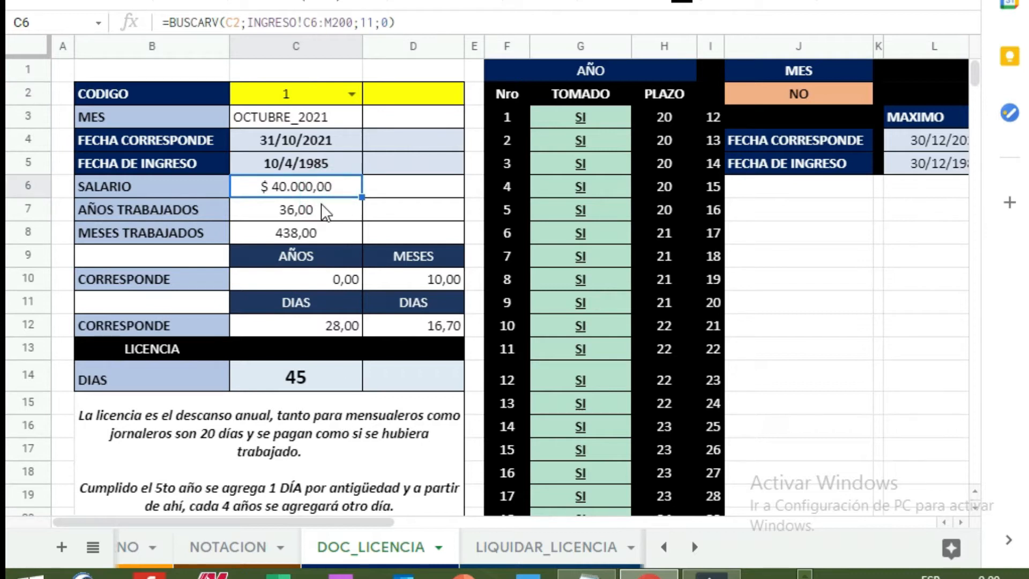
click(321, 211)
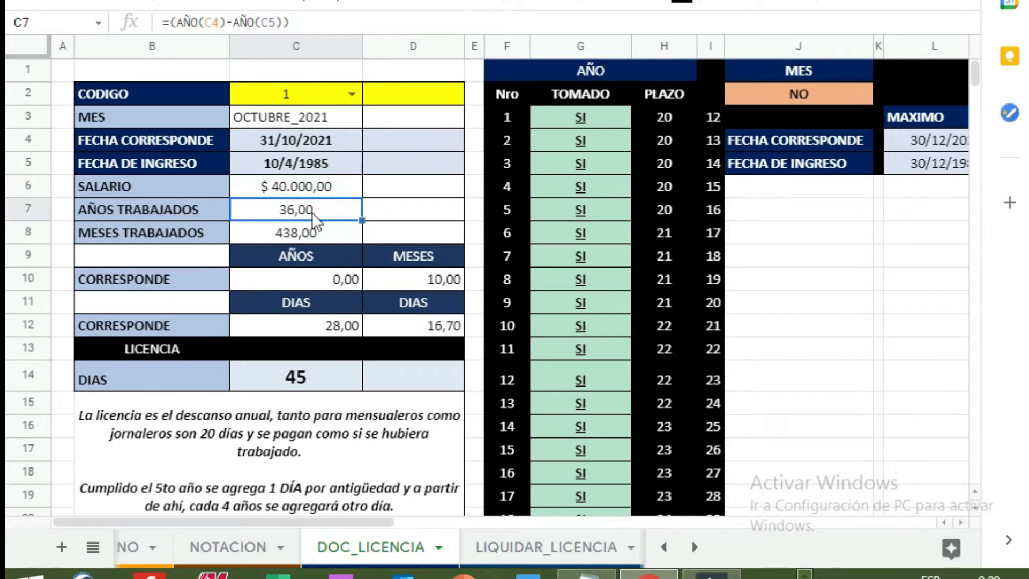
click(331, 234)
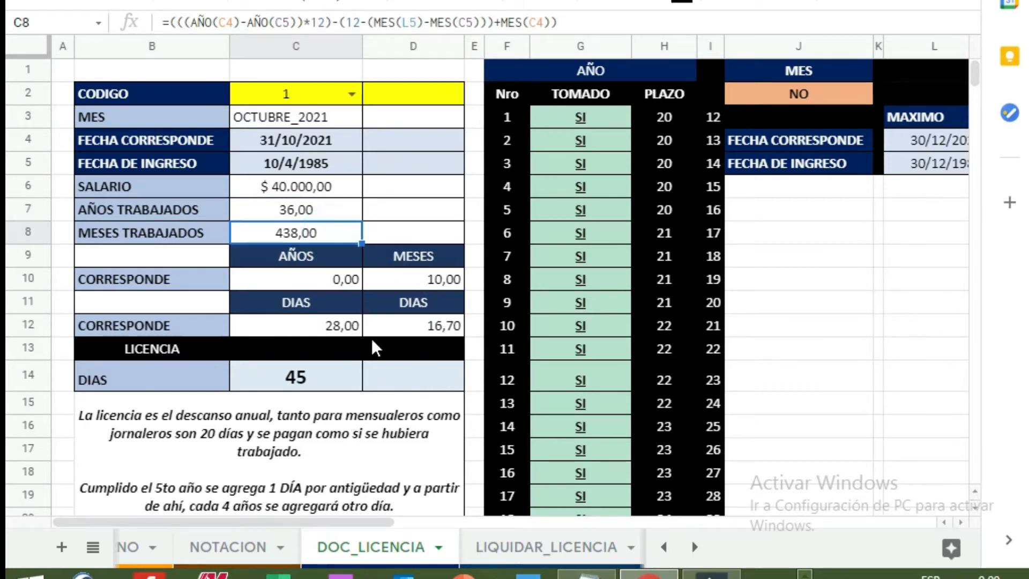
- Examine the CORRESPONDE formulas for years and leave days in C10, C12 and D12, and the LICENCIA total formula in C14
click(188, 280)
click(315, 327)
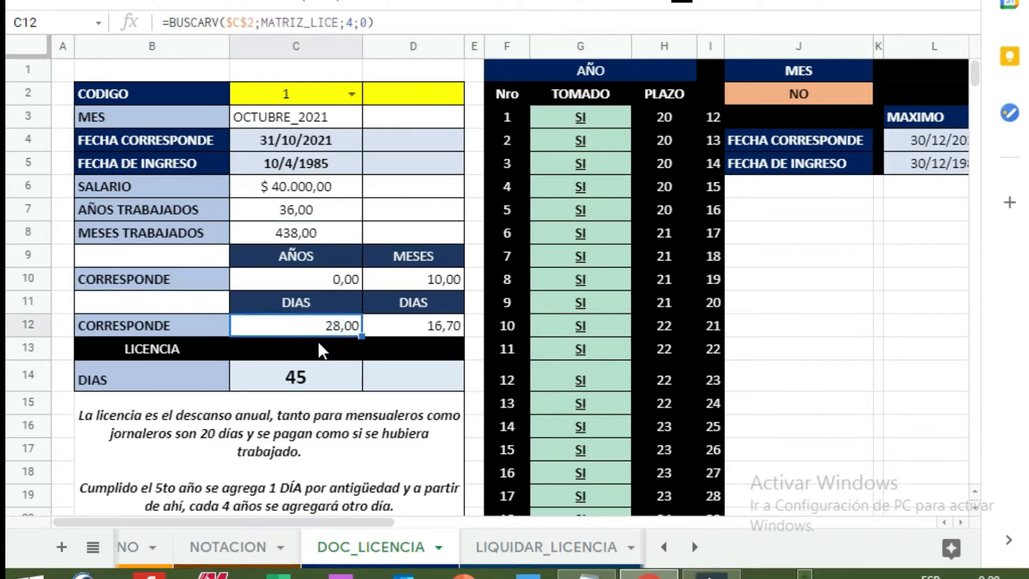
click(408, 330)
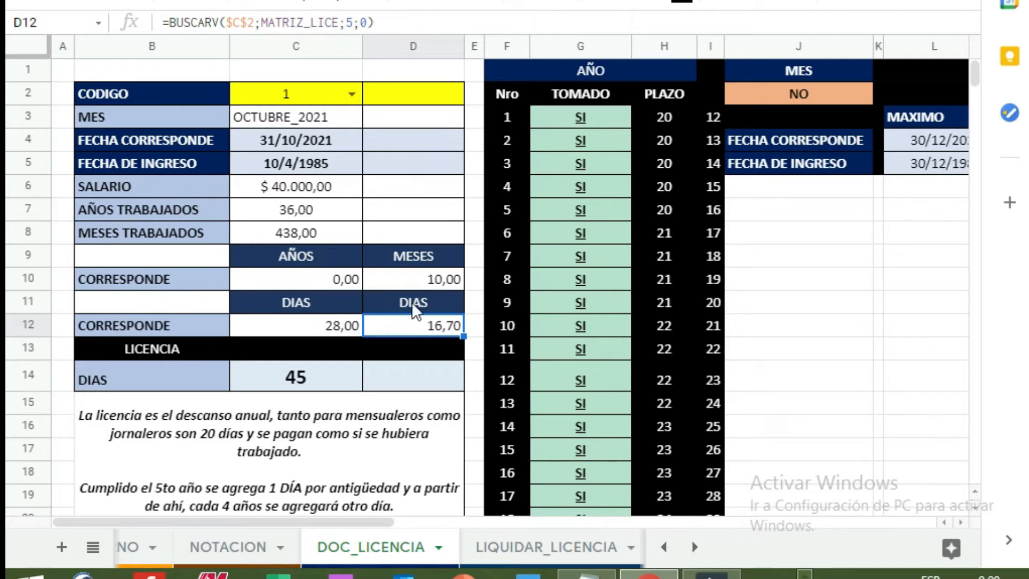
click(335, 280)
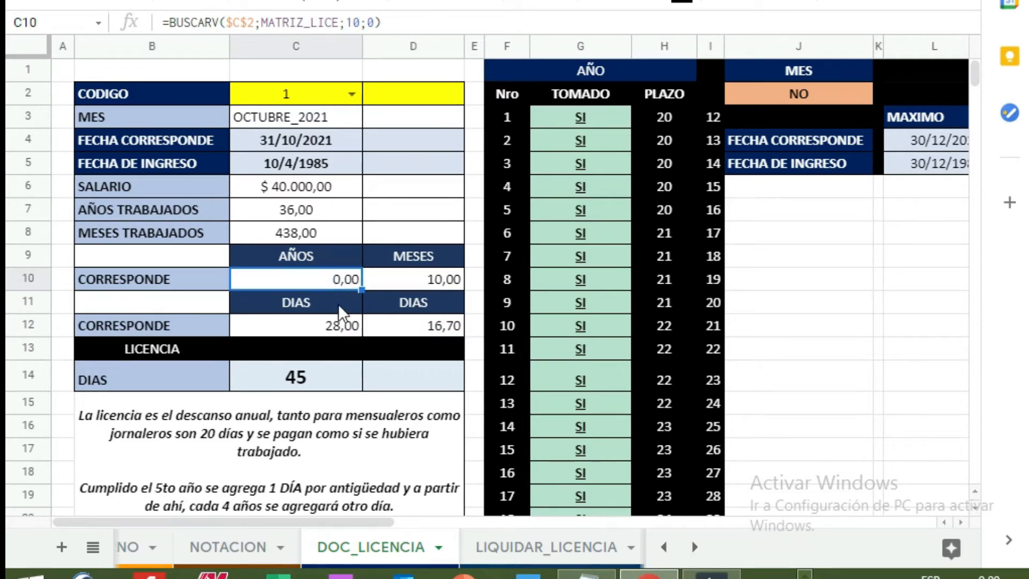
click(330, 328)
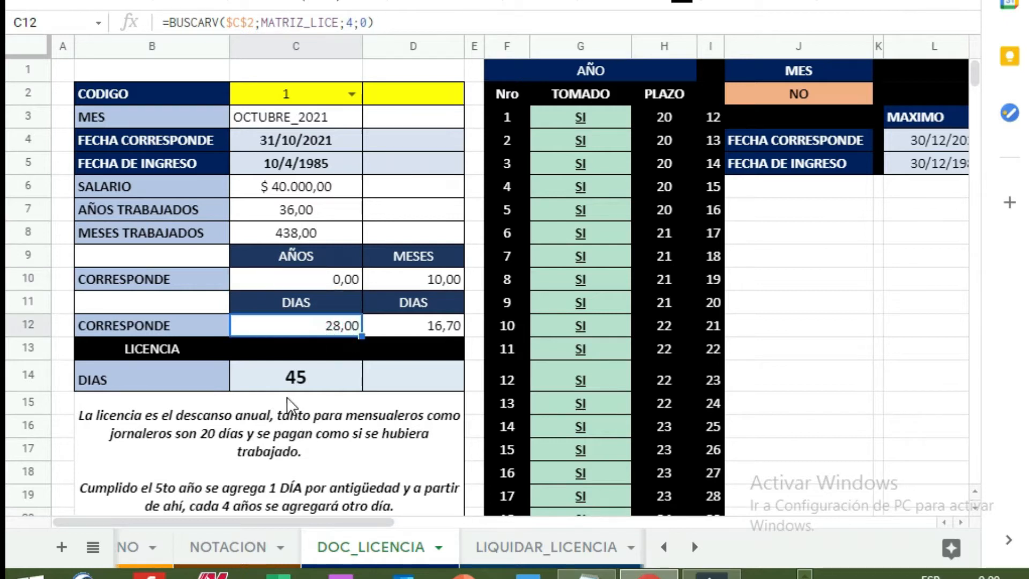
click(298, 384)
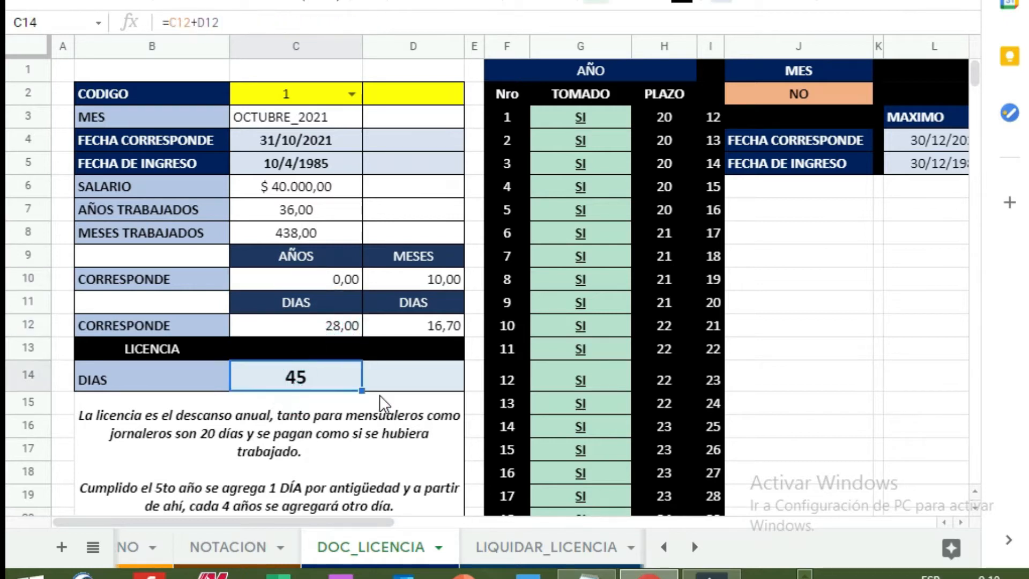
click(325, 331)
click(434, 329)
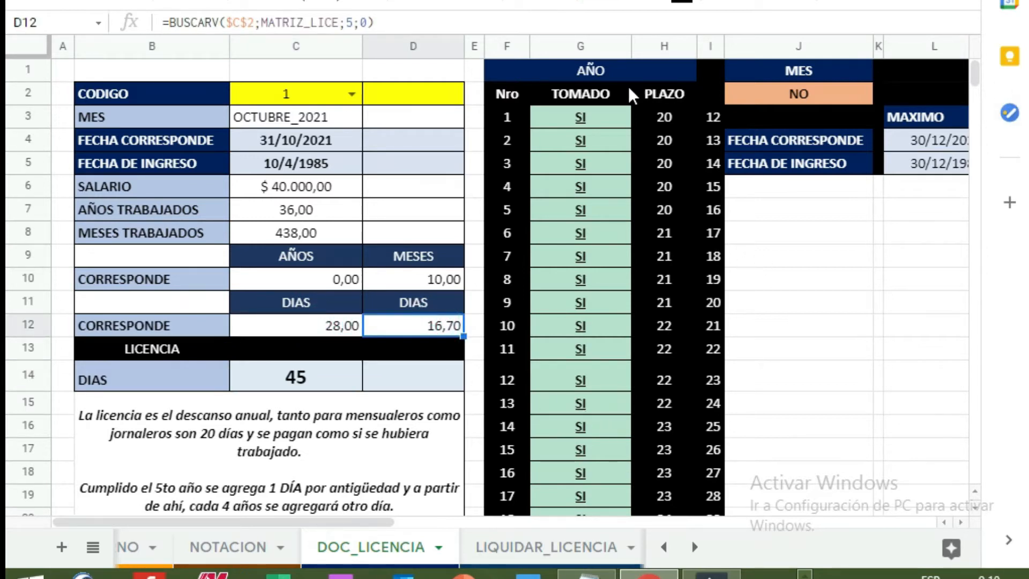
- Review the TOMADO column G to see which of the employee's years are marked as taken
click(585, 49)
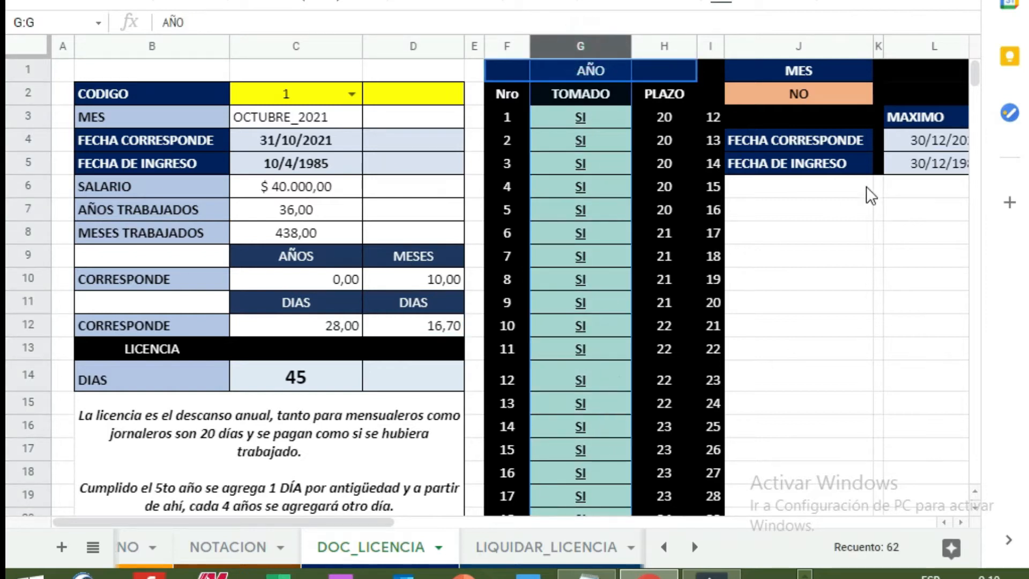
drag(976, 76, 978, 87)
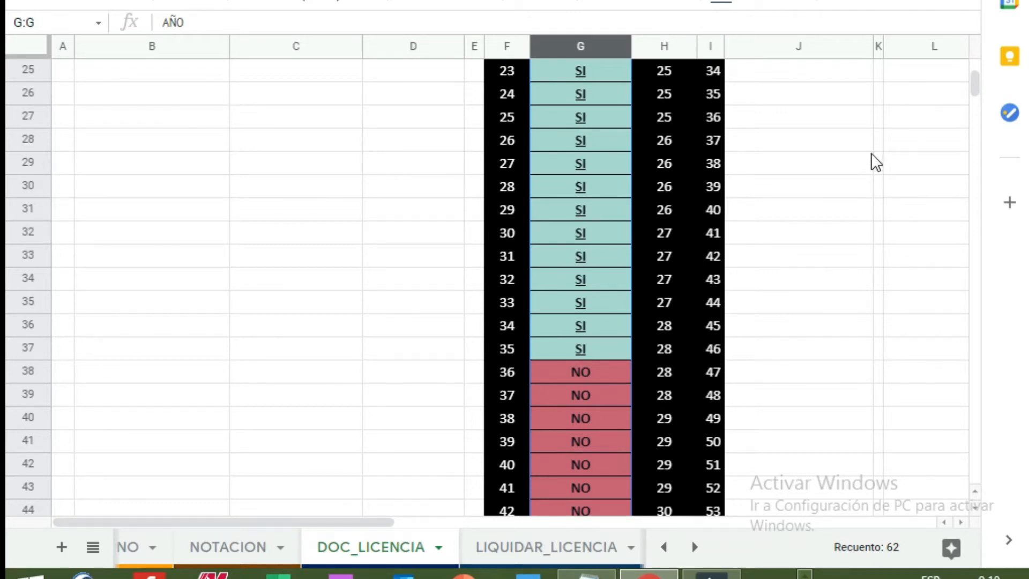
drag(976, 84, 976, 70)
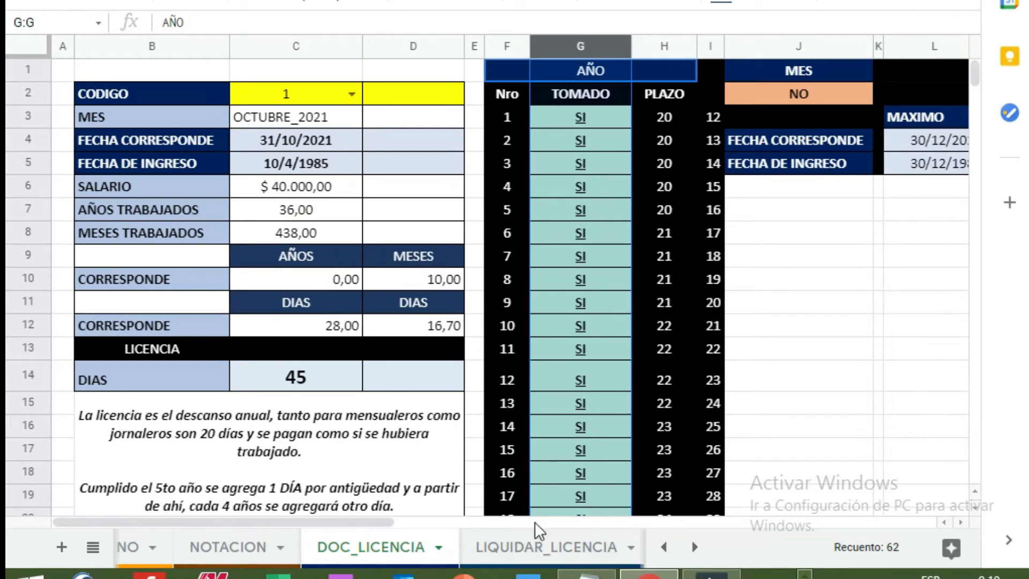
- On the LIQUIDAR_LICENCIA sheet, set the first employee's year 1 to NO in M5 and return it to SI
click(527, 549)
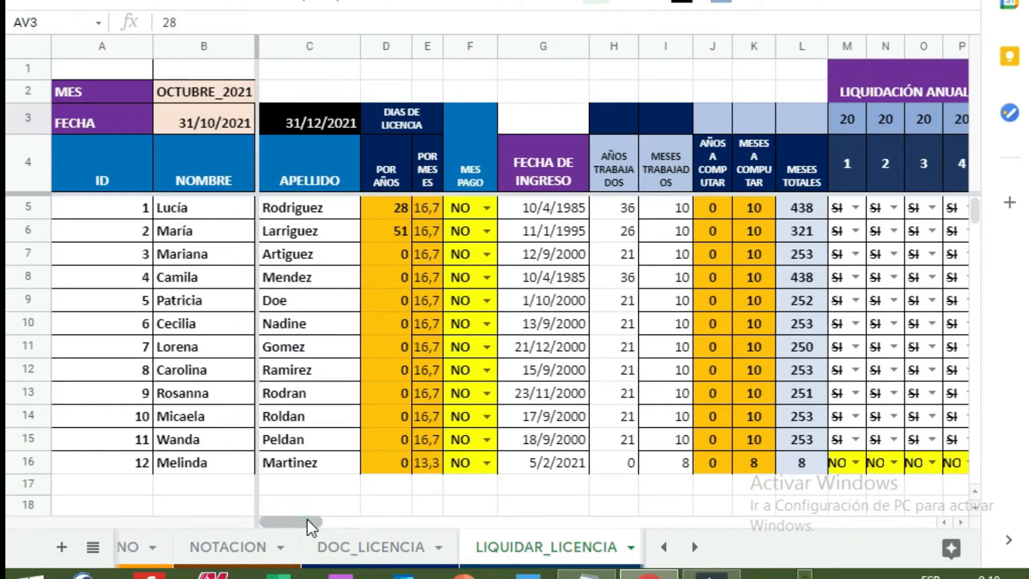
drag(306, 520, 336, 521)
click(616, 209)
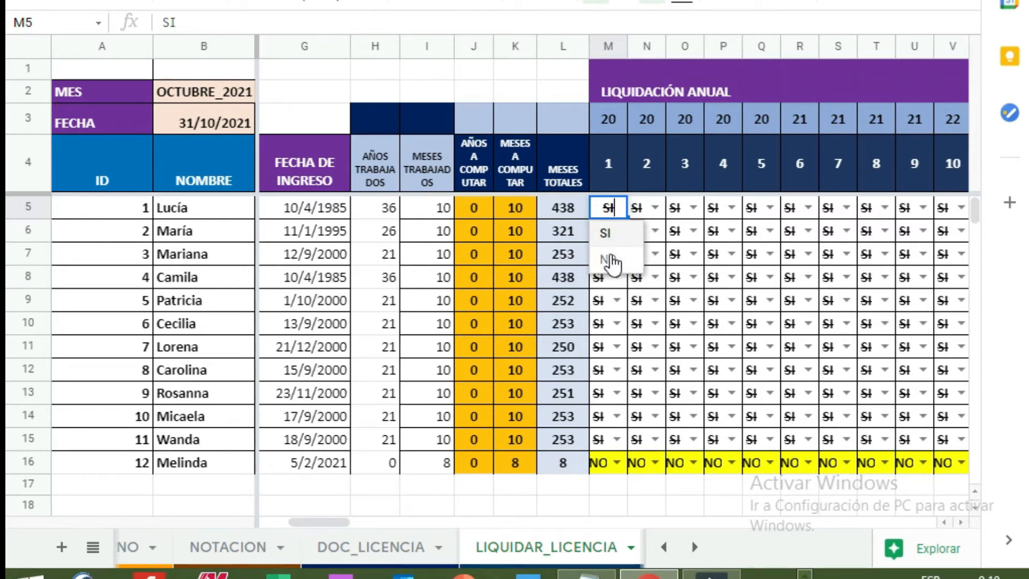
click(611, 260)
click(616, 209)
click(609, 237)
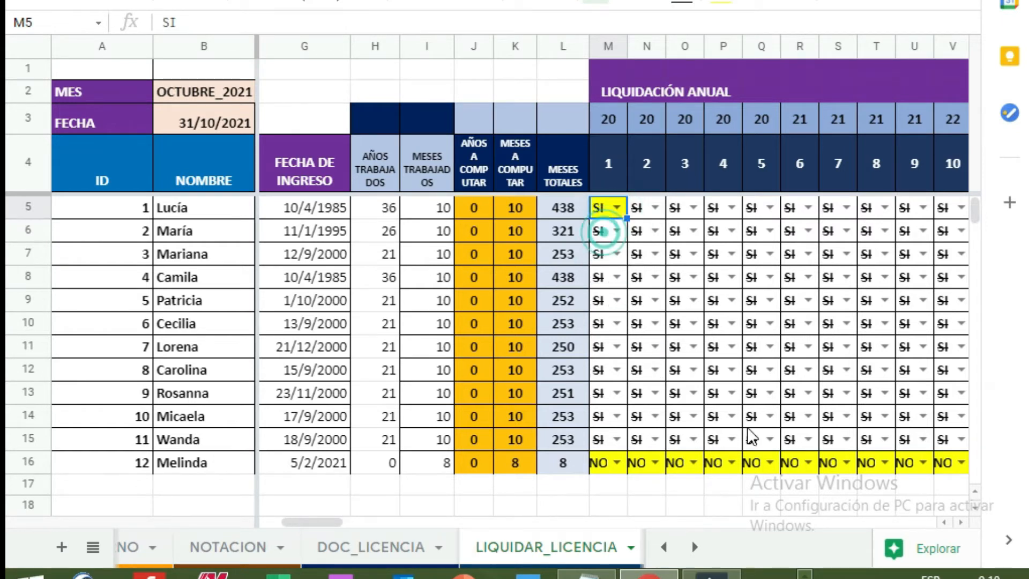
- Set the first employee's year 2 to NO in N5 and return it to SI
click(655, 207)
click(663, 256)
click(654, 209)
click(646, 234)
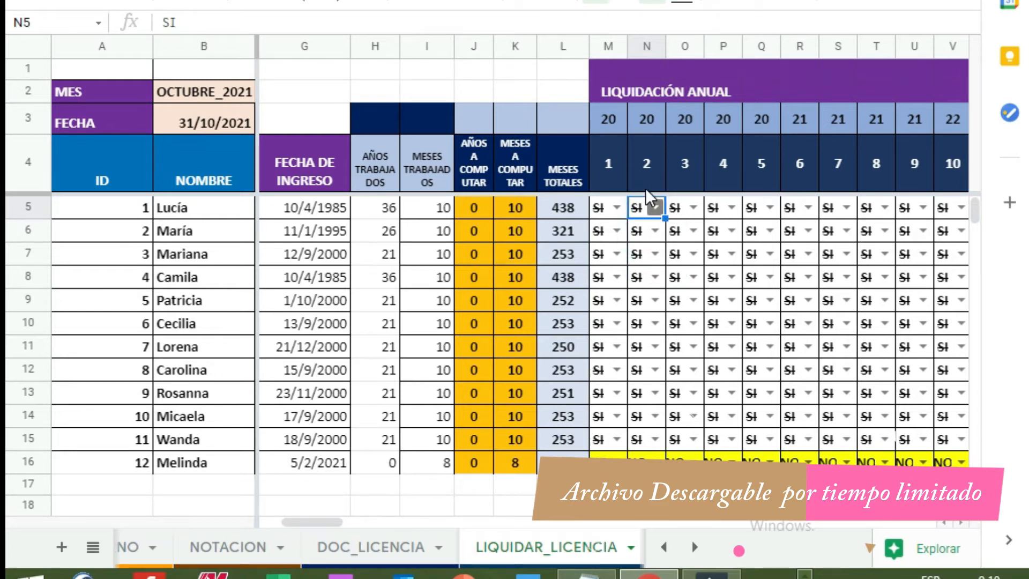
- Set the first employee's year 3 to NO in O5 and return it to SI
click(693, 209)
click(688, 259)
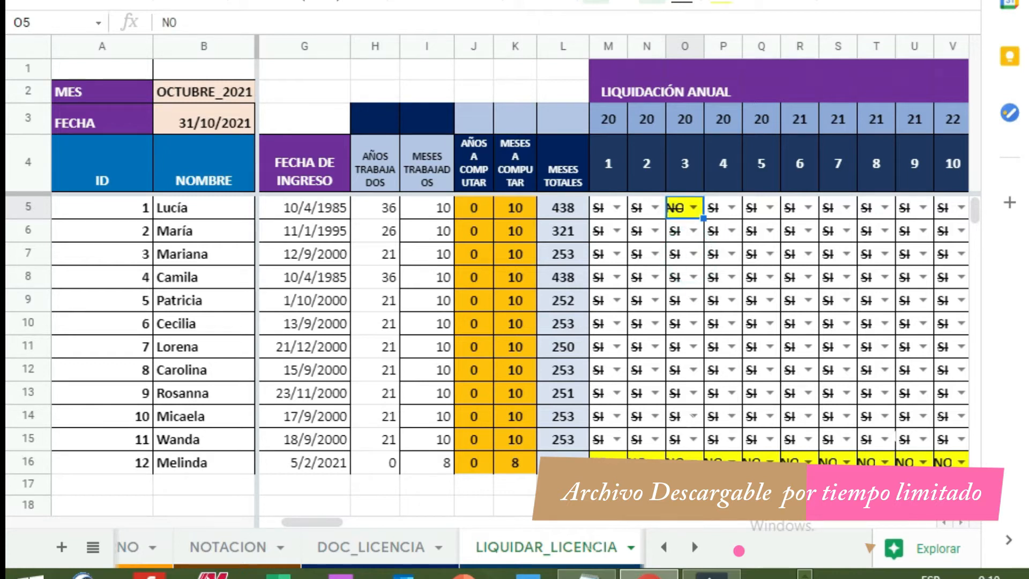
mouse_move(323, 520)
mouse_down()
mouse_move(297, 520)
mouse_move(323, 522)
mouse_up()
click(498, 209)
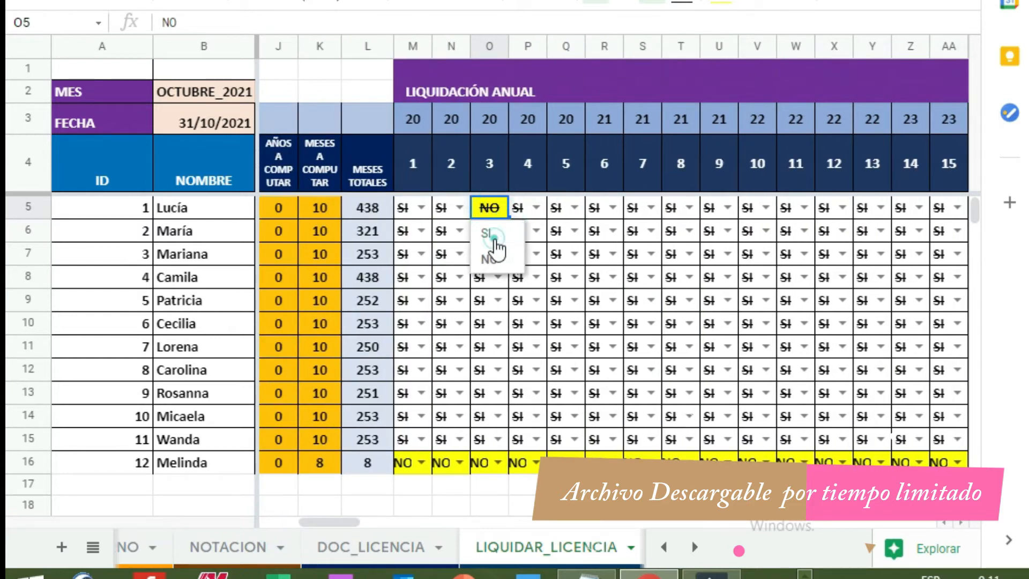
click(489, 241)
- Examine the LIQUIDACIÓN ANUAL headers, covering the assigned days in M3:X3 and the year numbers 1 to 4 in row 4
drag(411, 114, 844, 111)
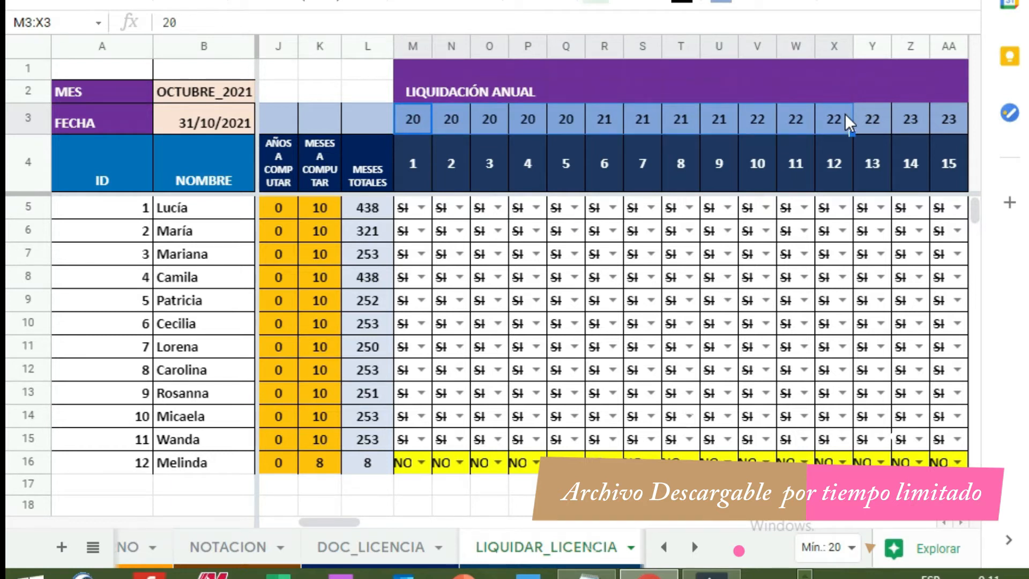
drag(347, 521, 262, 541)
click(857, 164)
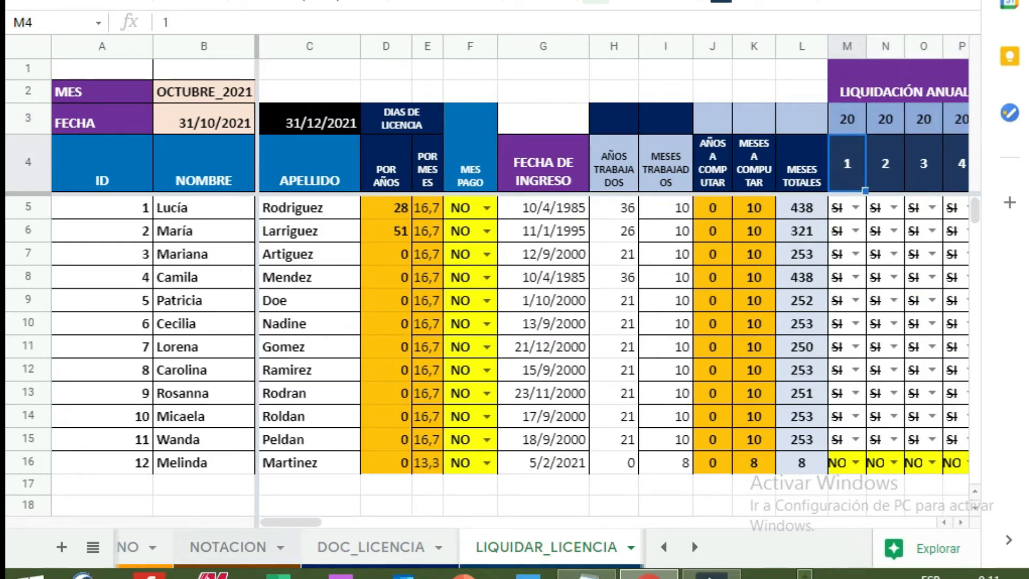
drag(307, 521, 348, 528)
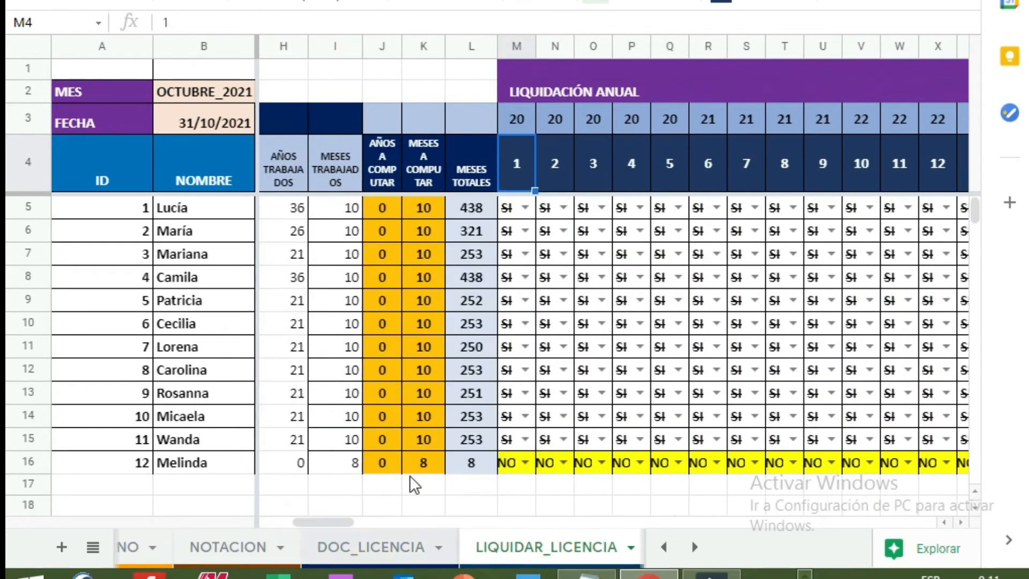
click(558, 166)
click(593, 161)
click(632, 164)
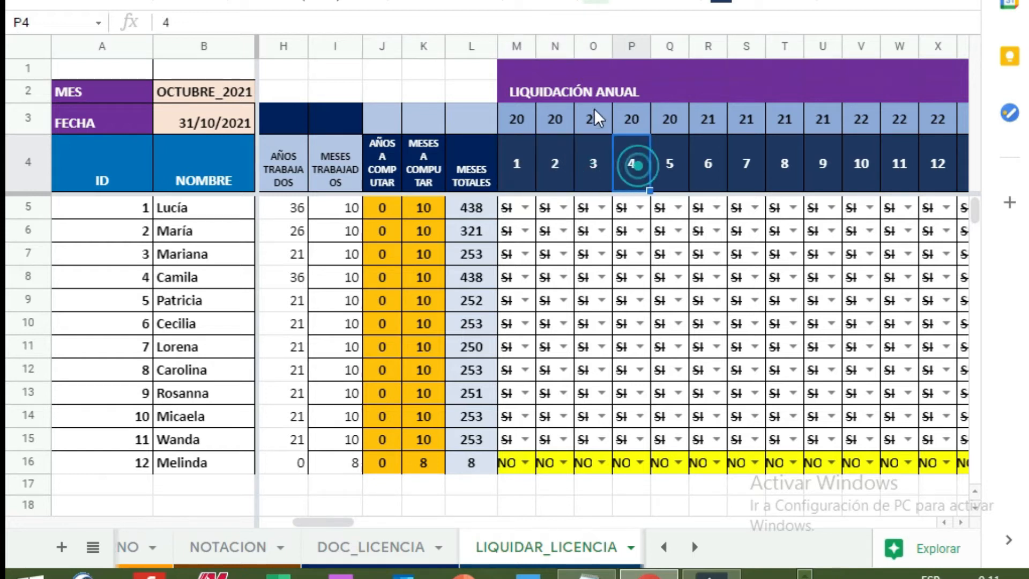
- Compare the leave days assigned in row 3 with years 1 to 6 of the LIQUIDACIÓN ANUAL
click(515, 121)
click(555, 120)
click(593, 120)
click(630, 121)
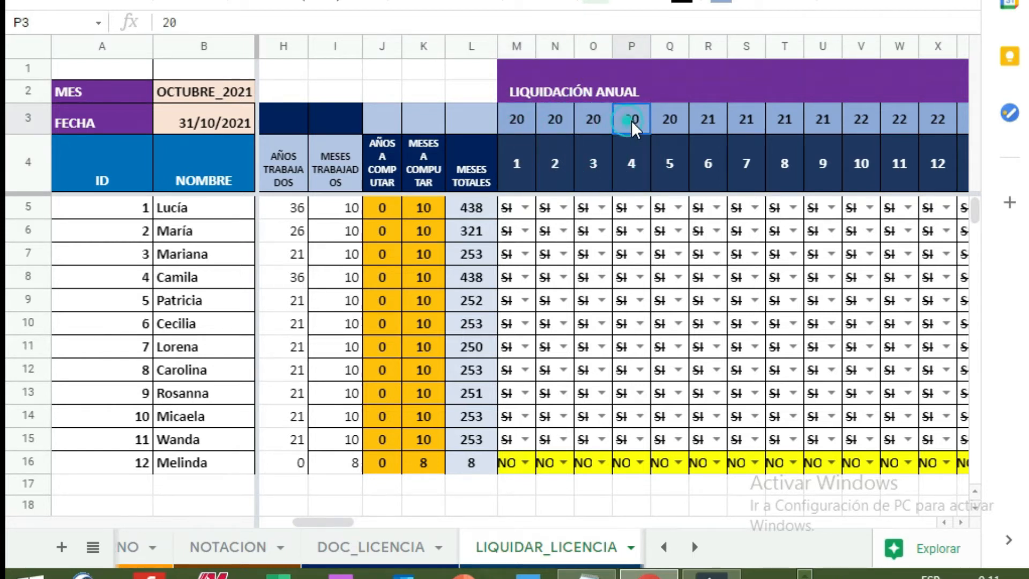
click(667, 121)
click(671, 156)
click(699, 164)
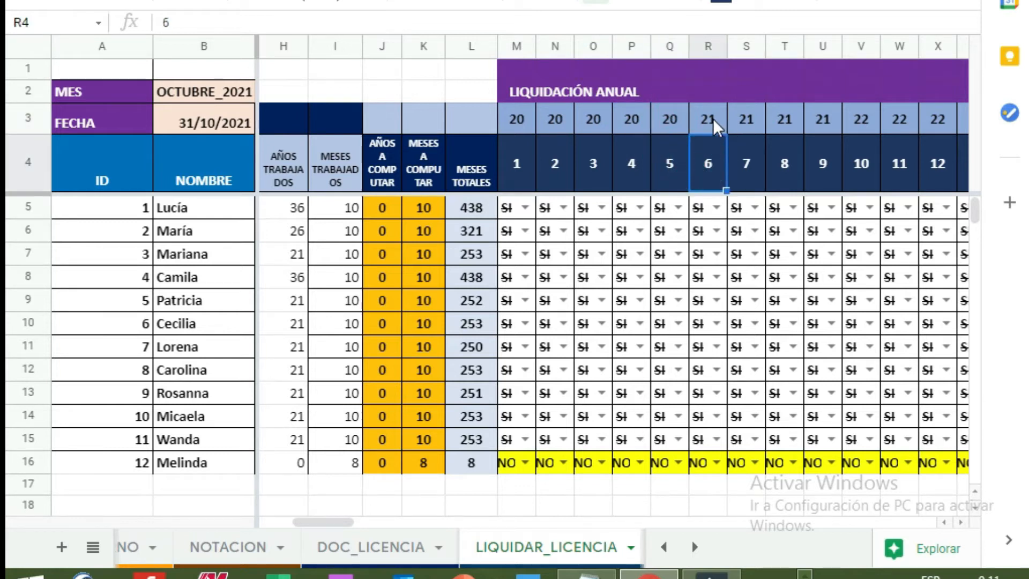
click(711, 119)
- Review the remaining LIQUIDACIÓN ANUAL columns through year 61 in BU4 and return to the employee list
mouse_move(323, 525)
mouse_down()
mouse_move(580, 521)
mouse_move(339, 522)
mouse_up()
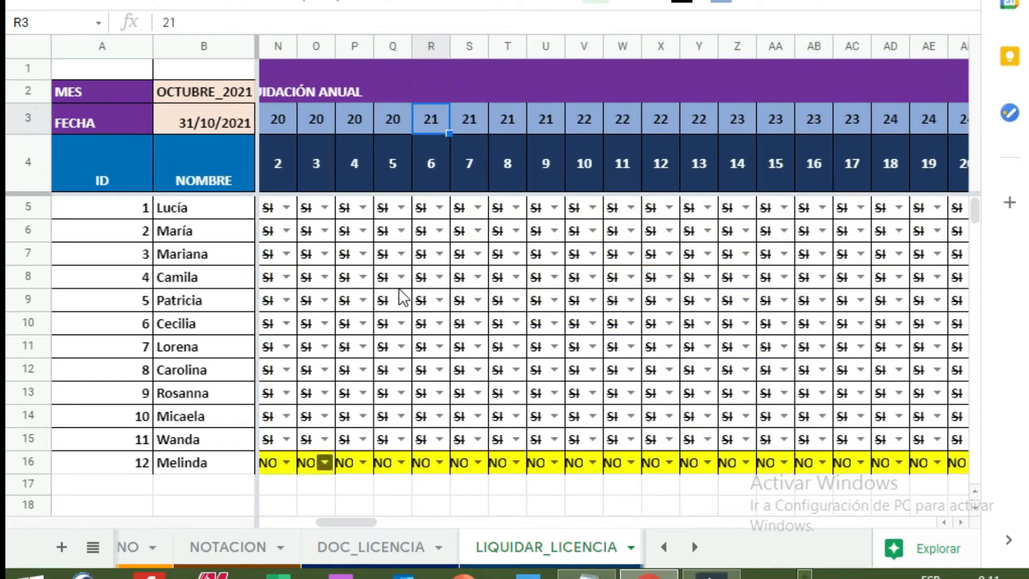
drag(347, 525, 515, 525)
click(698, 169)
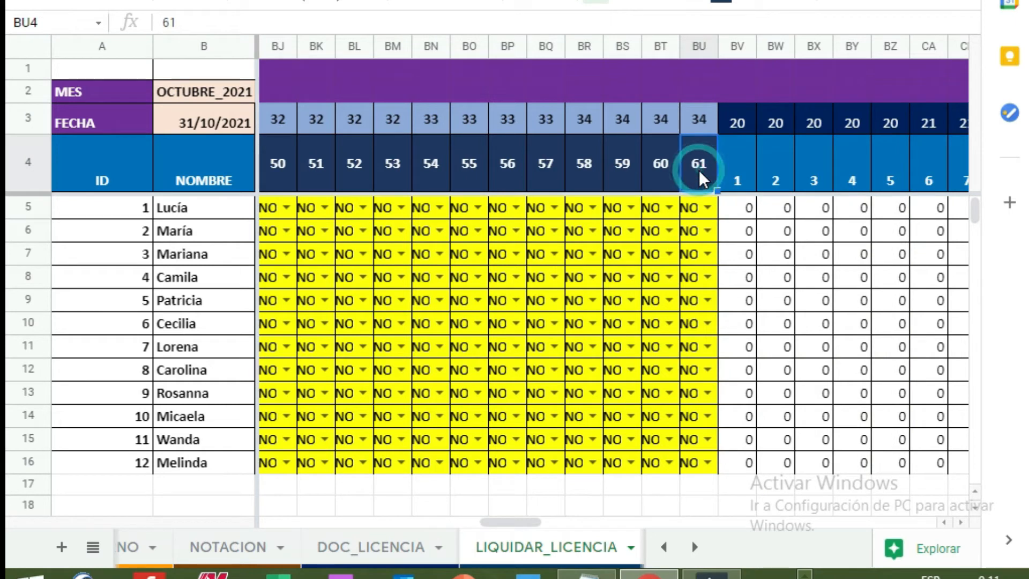
drag(536, 519, 265, 478)
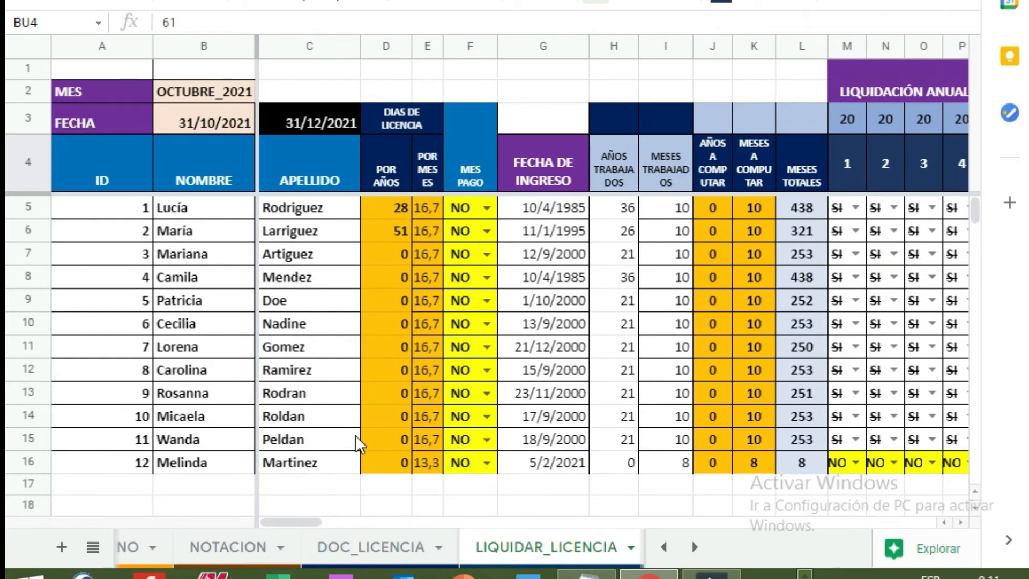
- Check the first employee's name cells, then the row 16 employee's FECHA DE INGRESO and MESES TRABAJADOS against the FECHA in B3
drag(203, 212, 310, 211)
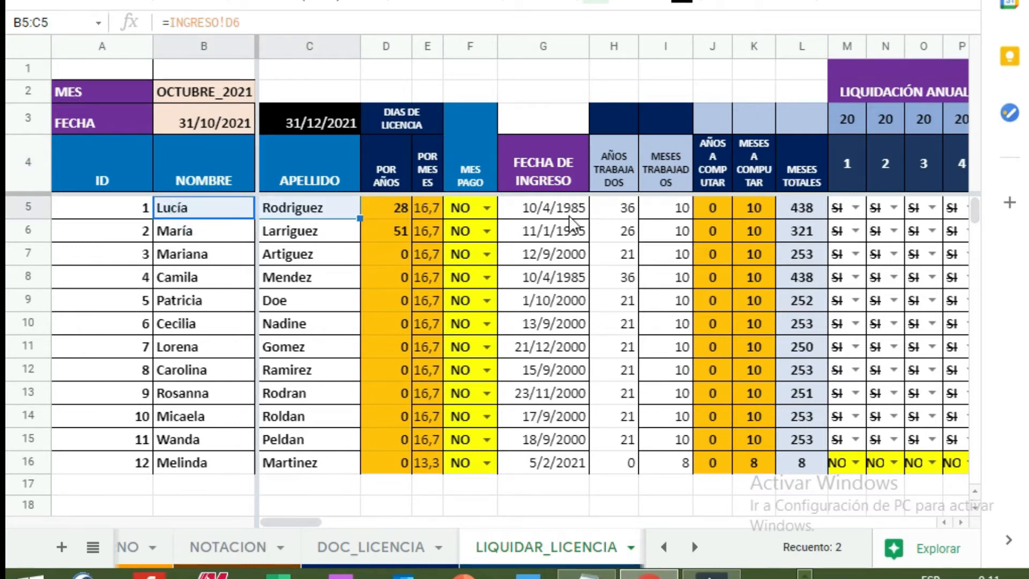
click(566, 463)
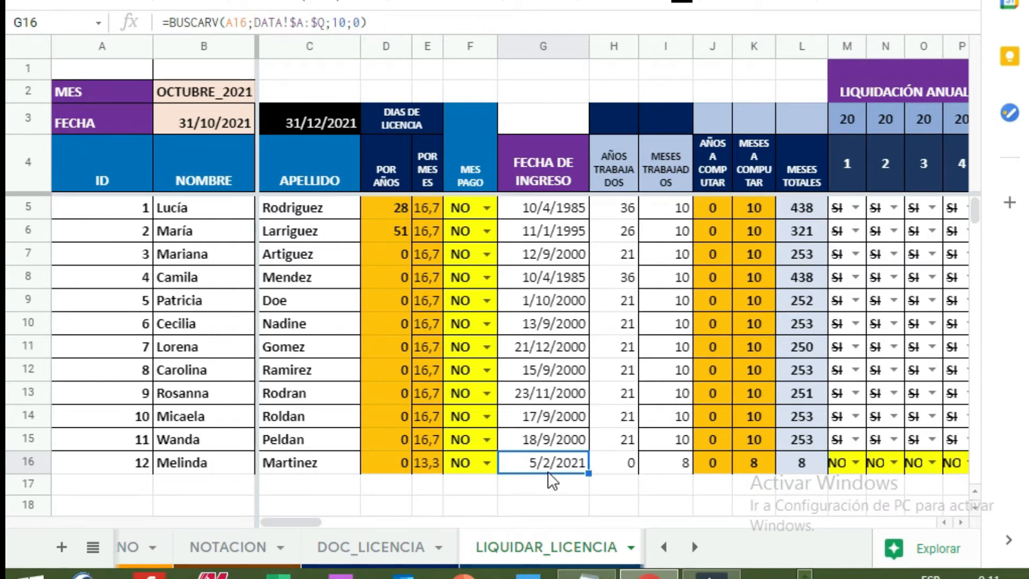
click(217, 124)
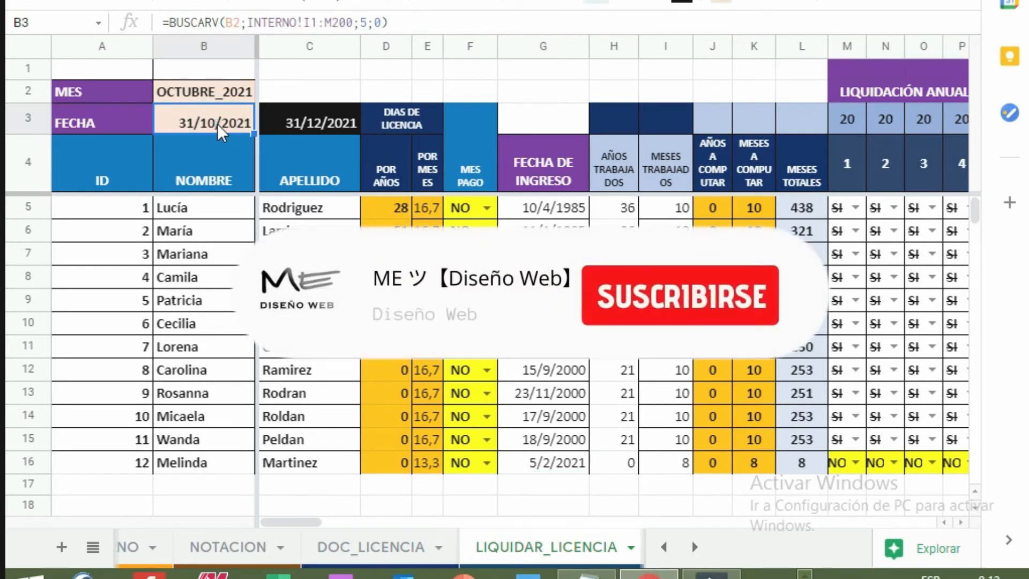
click(678, 464)
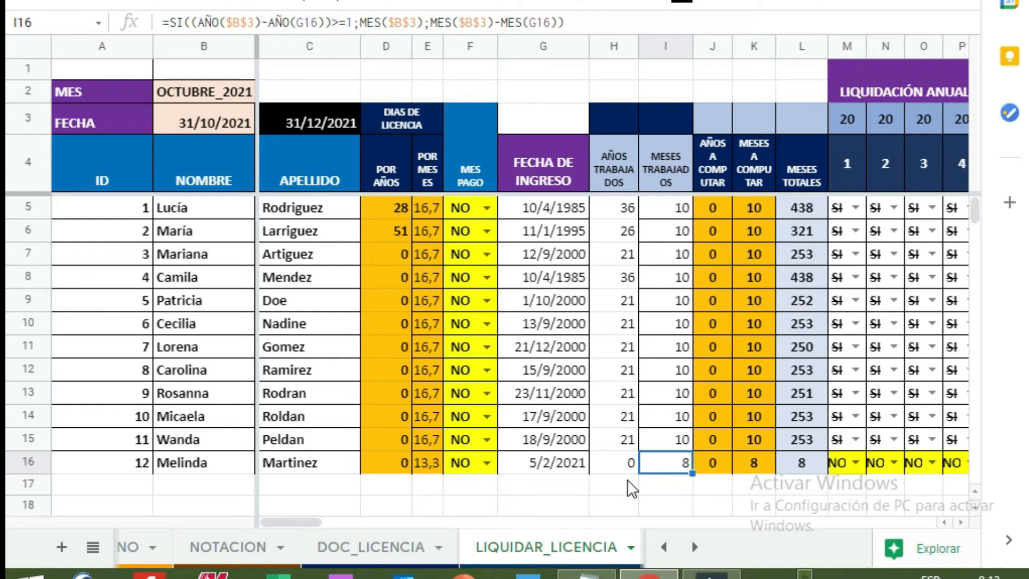
- Set the row 16 employee's year 1 to SI in M16 and check the leave days by years formula in D16
click(855, 462)
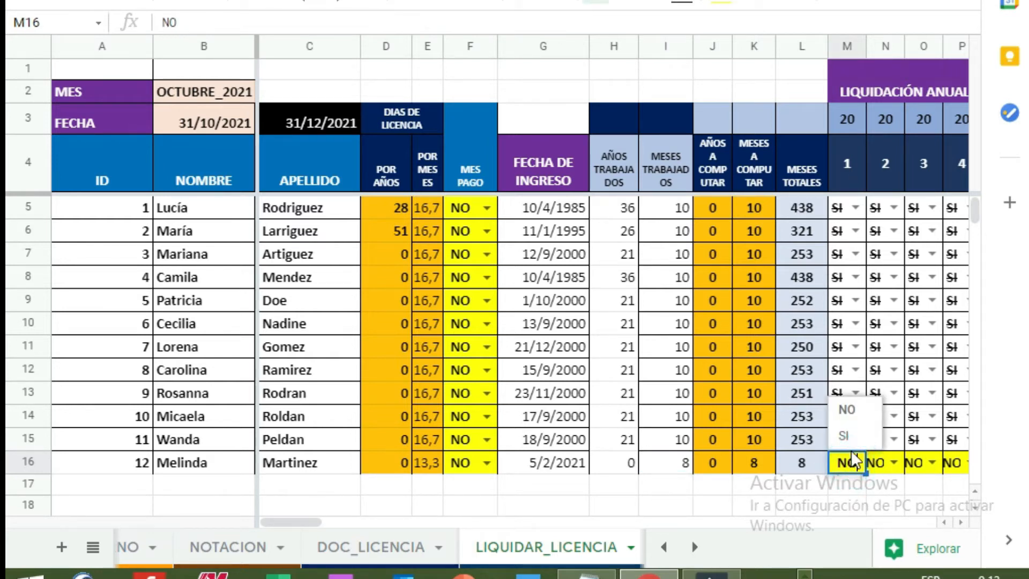
click(848, 411)
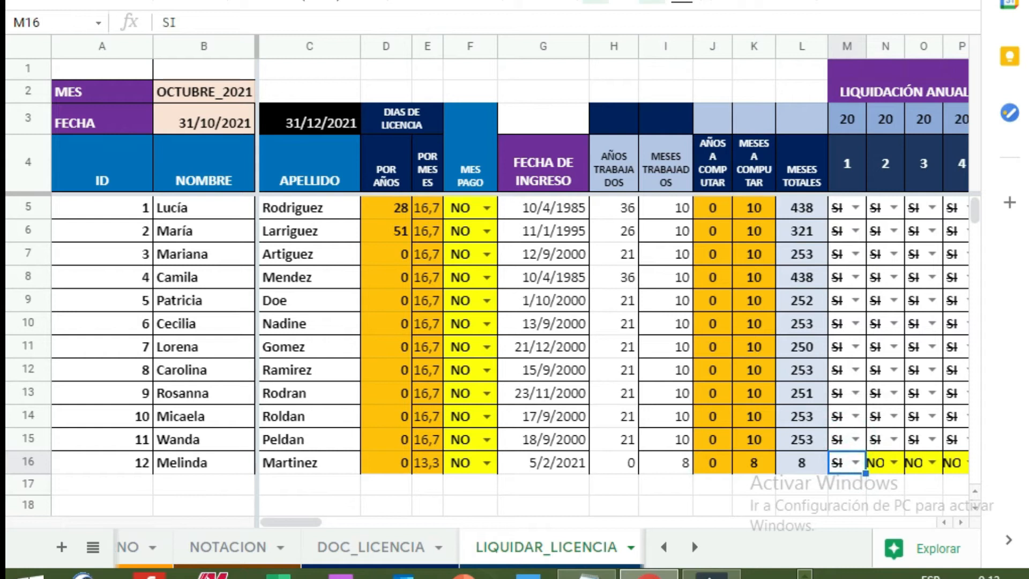
click(397, 466)
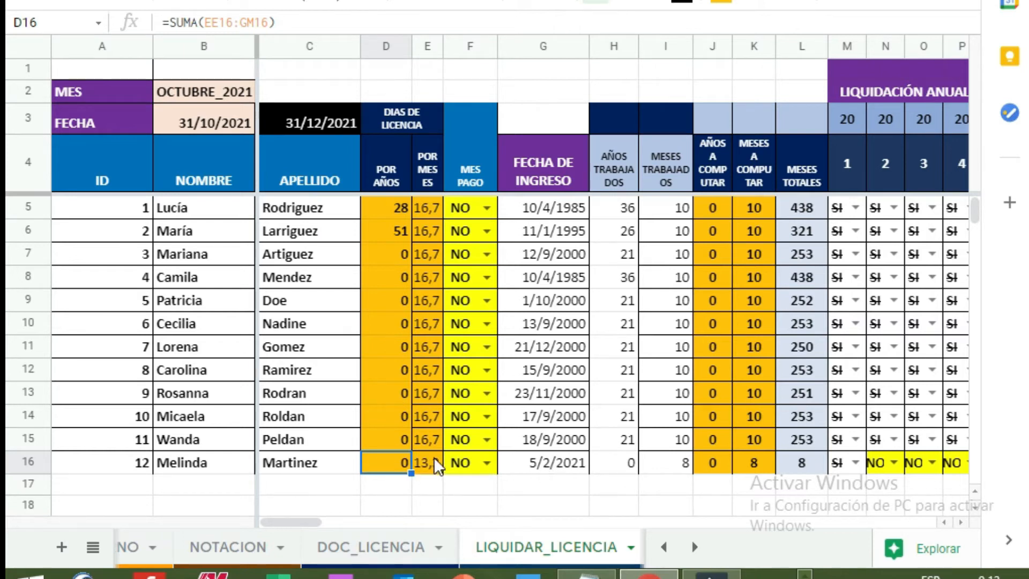
- Set the row 16 employee's MES PAGO to SI in F16 and year 1 to NO in M16
click(487, 462)
click(471, 431)
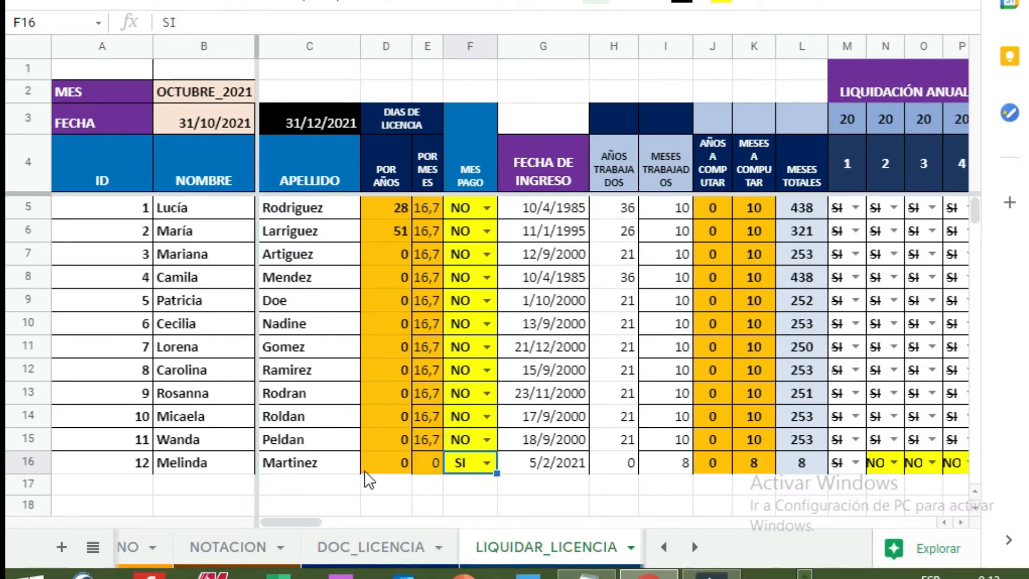
click(855, 462)
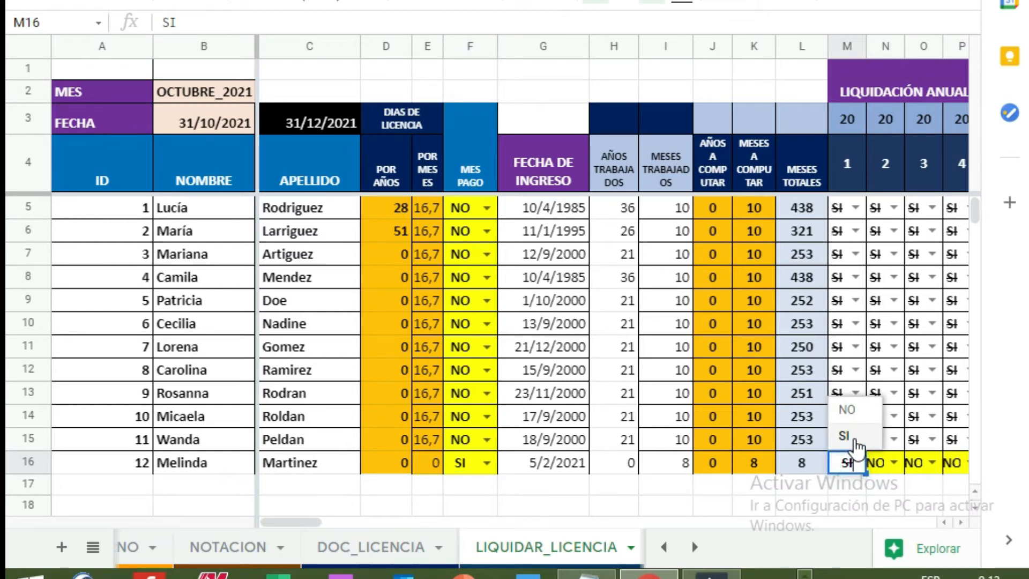
click(846, 409)
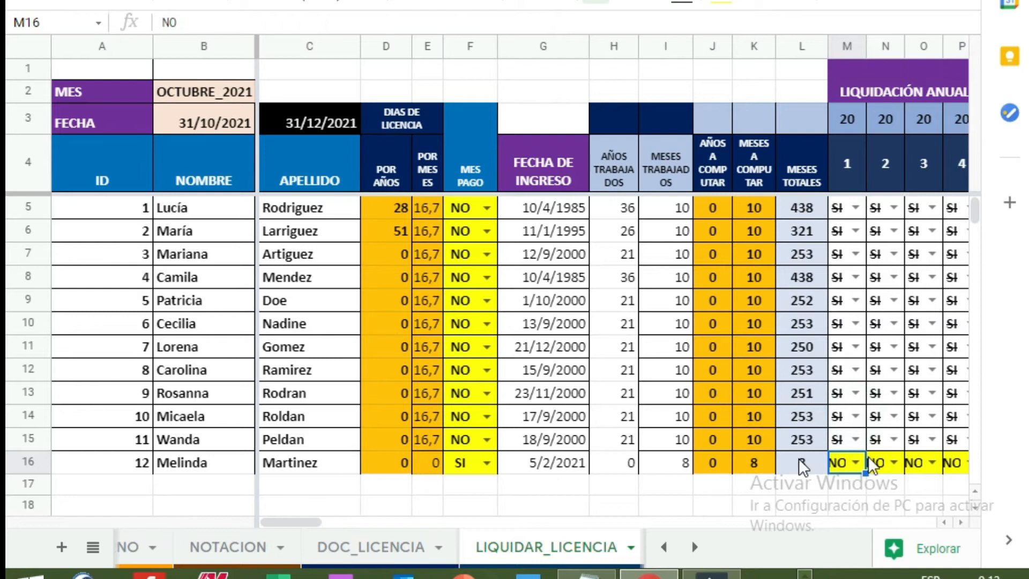
- Copy M15 and paste only its format onto the row 16 employee's MES PAGO cell F16
right_click(844, 443)
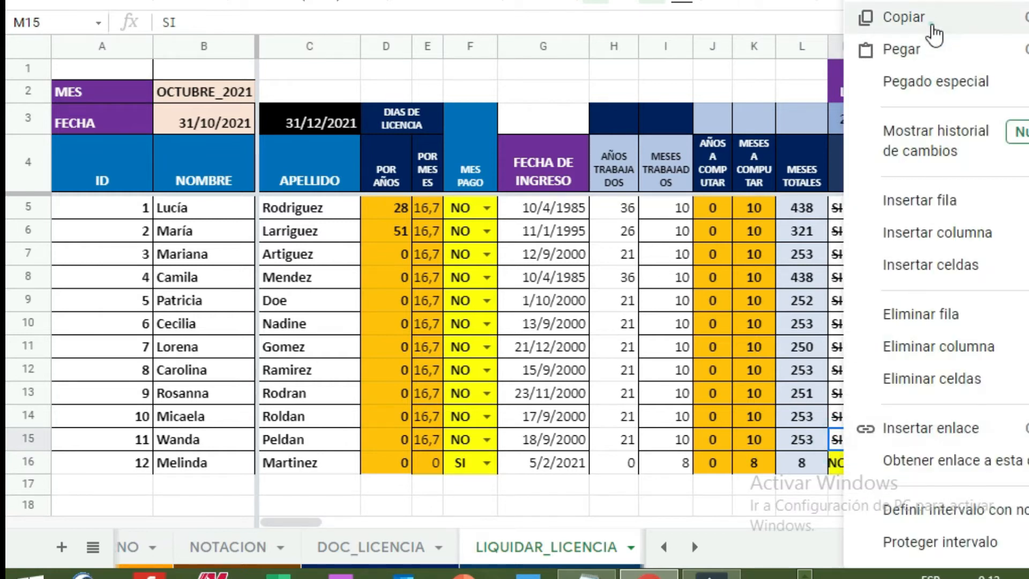
click(932, 33)
click(465, 465)
right_click(464, 467)
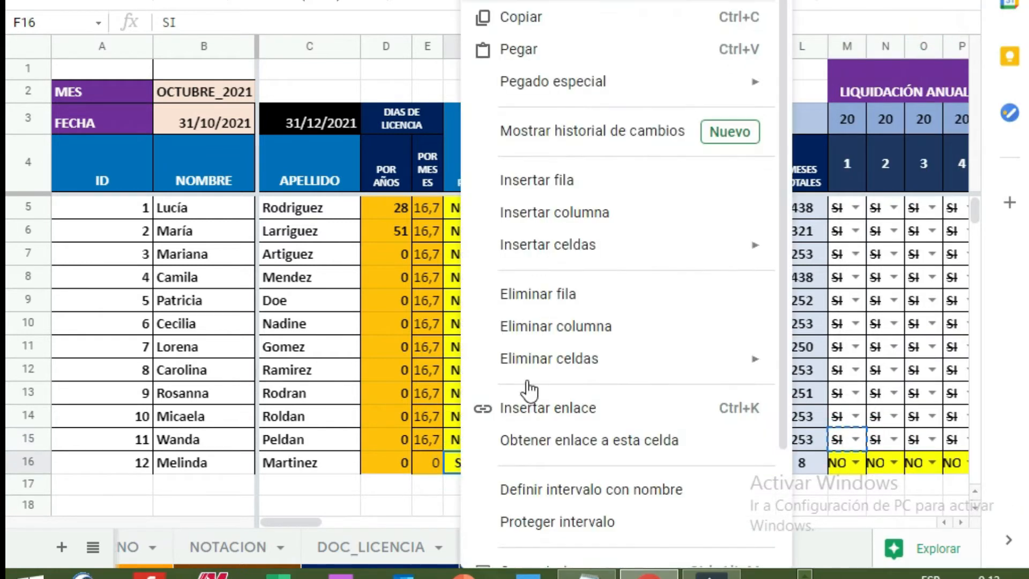
mouse_move(616, 90)
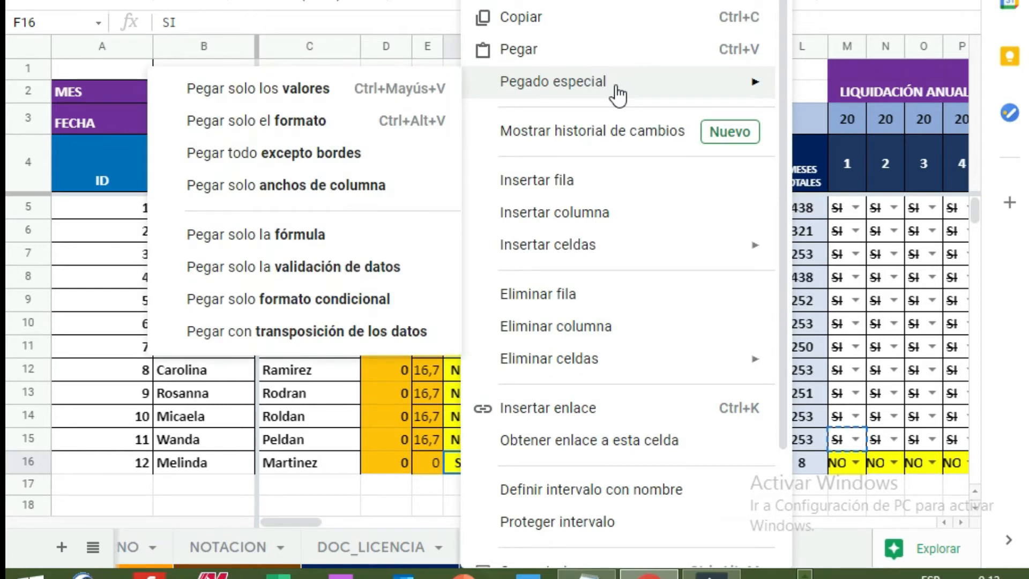
click(355, 127)
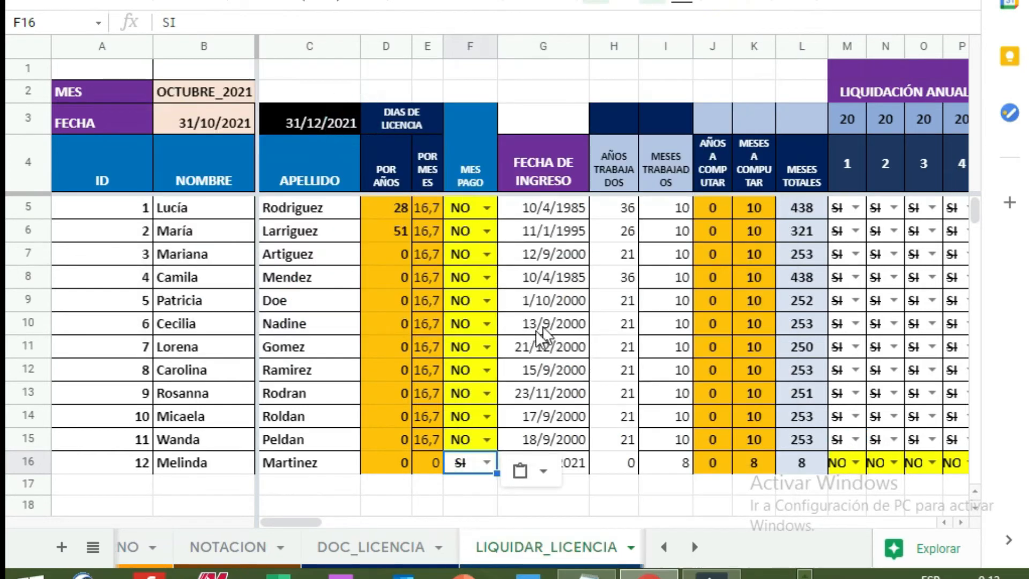
- Paste only the copied format onto the row 14 employee's MES PAGO cell F14
drag(466, 207, 465, 444)
right_click(468, 419)
mouse_move(635, 88)
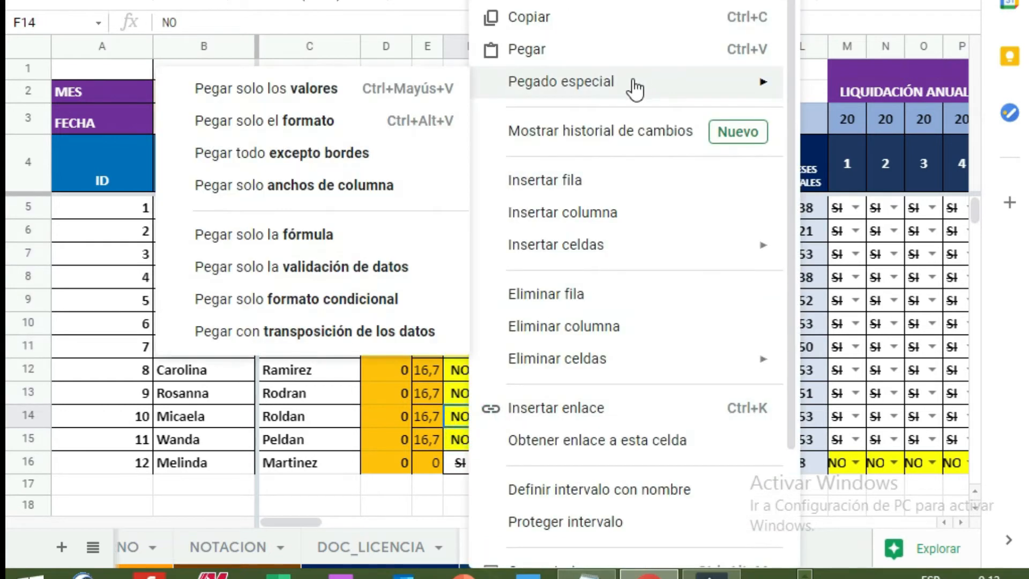
click(375, 121)
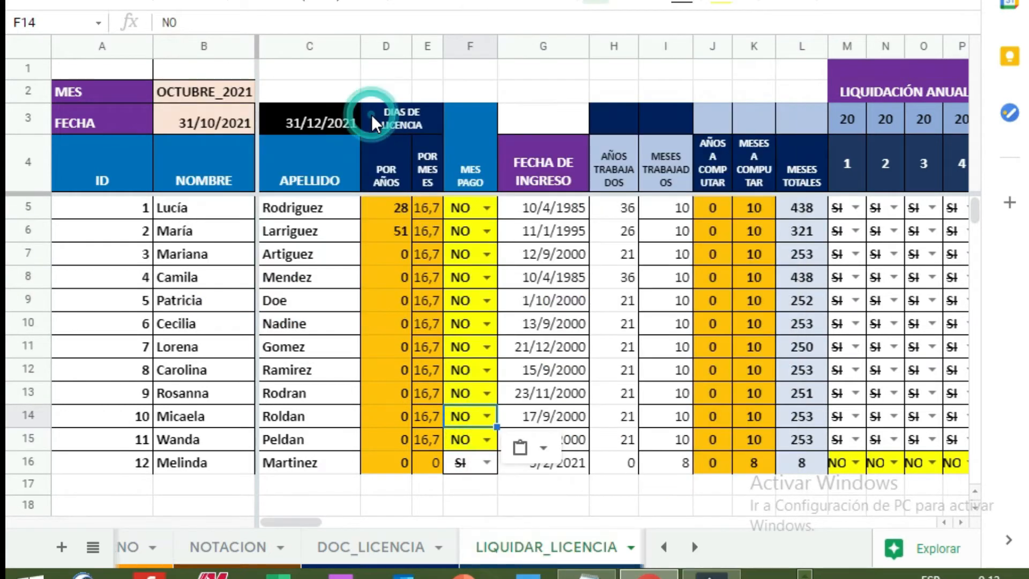
- Switch the row 15 employee's MES PAGO in F15 to SI and back to NO
click(488, 441)
click(459, 414)
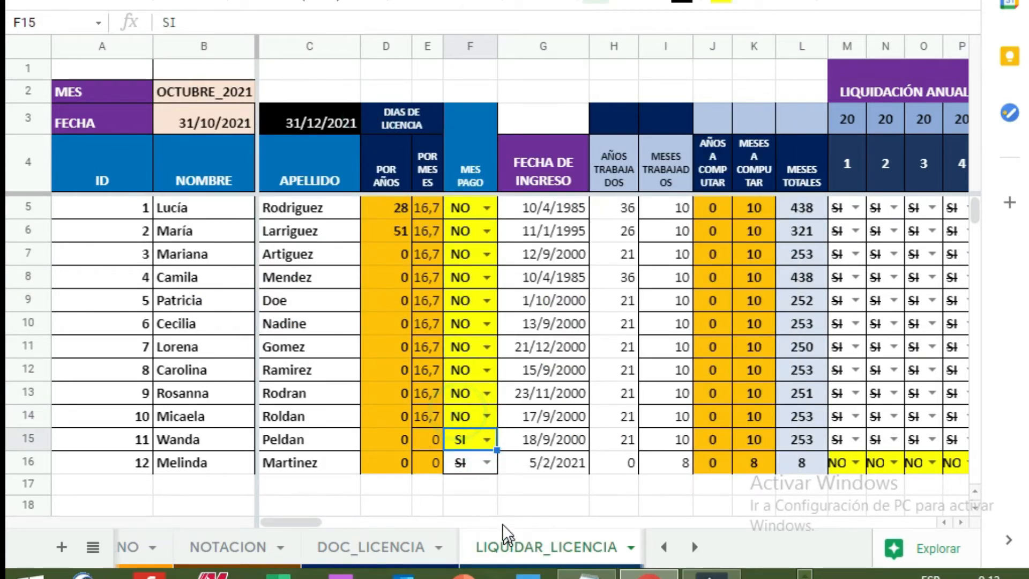
click(488, 441)
click(459, 391)
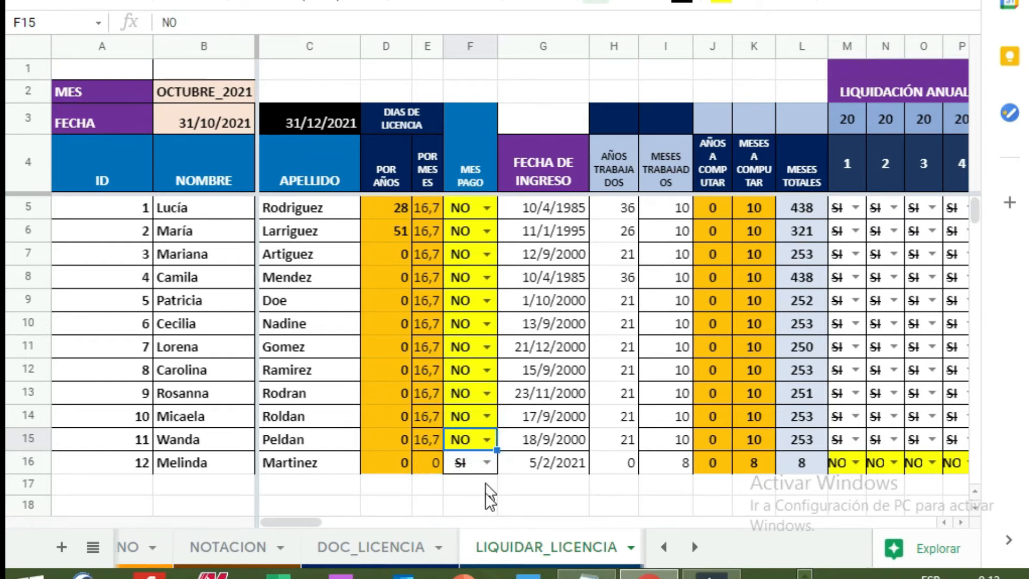
mouse_move(271, 521)
mouse_down()
mouse_move(620, 519)
mouse_move(288, 518)
mouse_up()
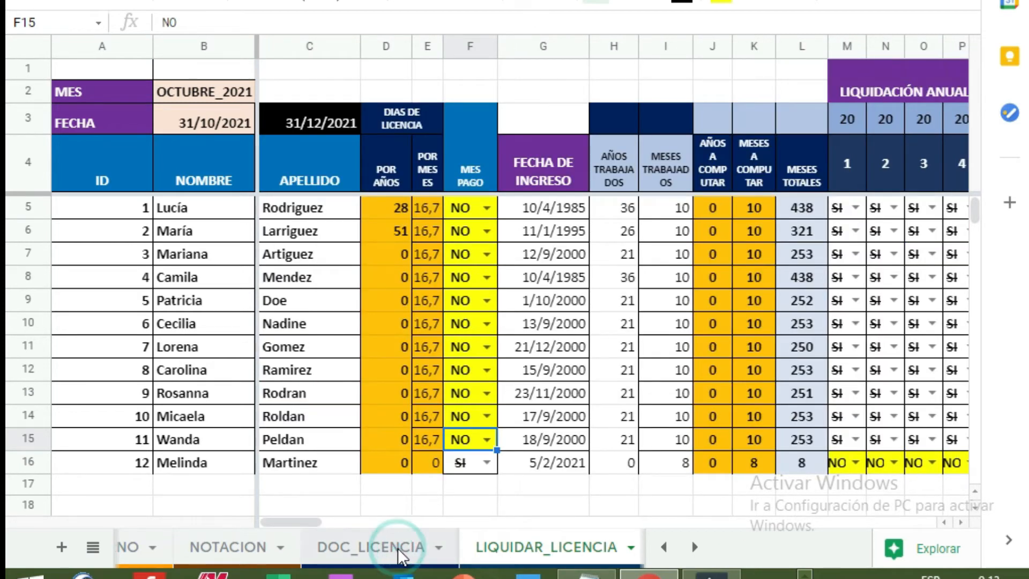
- Check the CORRESPONDE formulas for AÑOS in C10 and MESES in D10 on DOC_LICENCIA
click(398, 546)
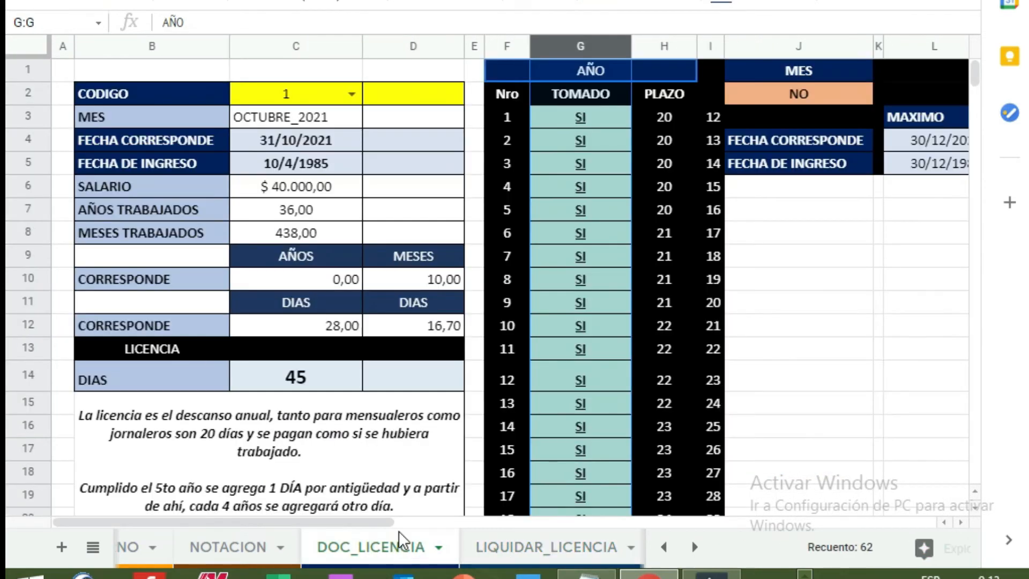
click(346, 283)
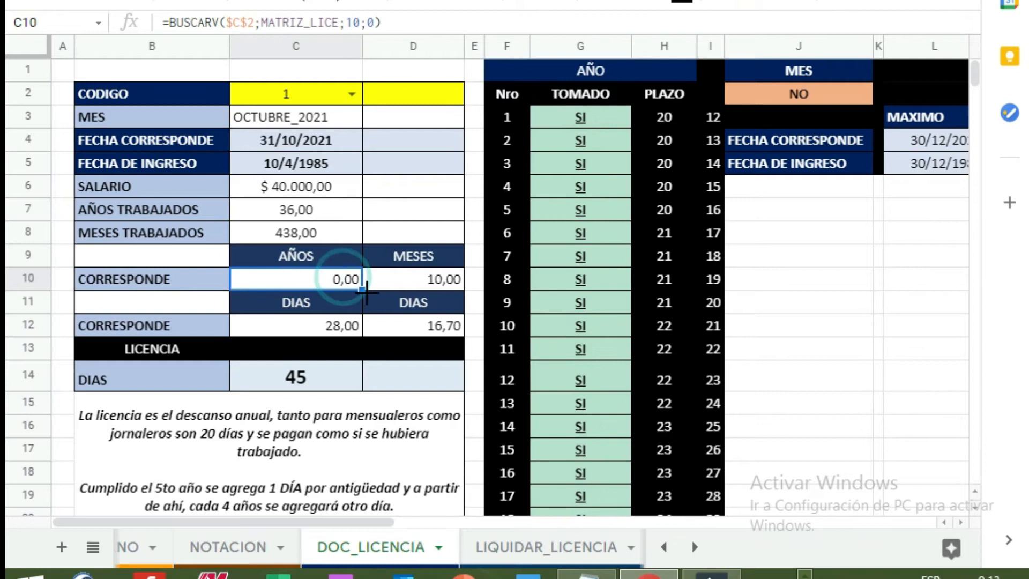
click(416, 280)
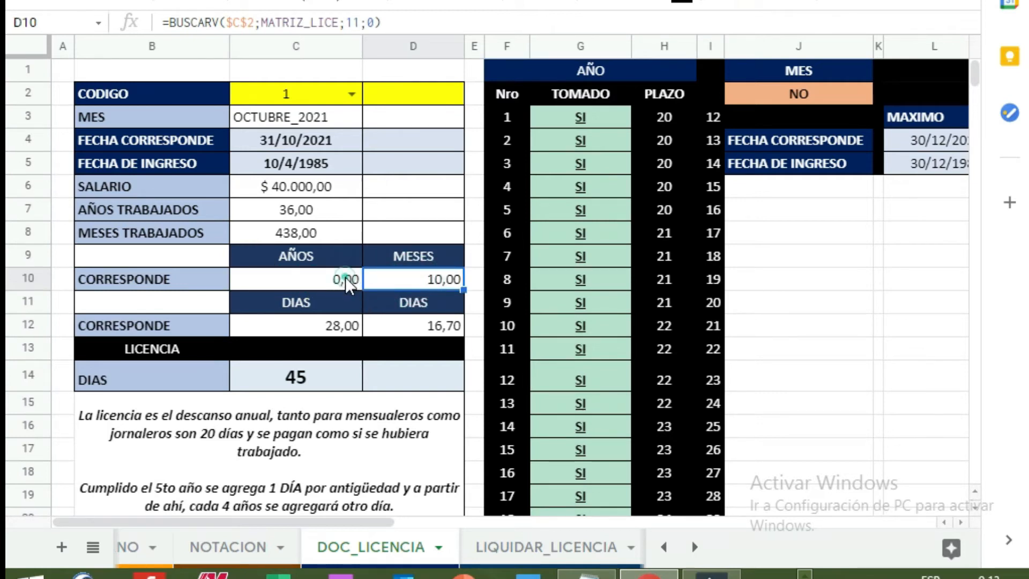
click(345, 277)
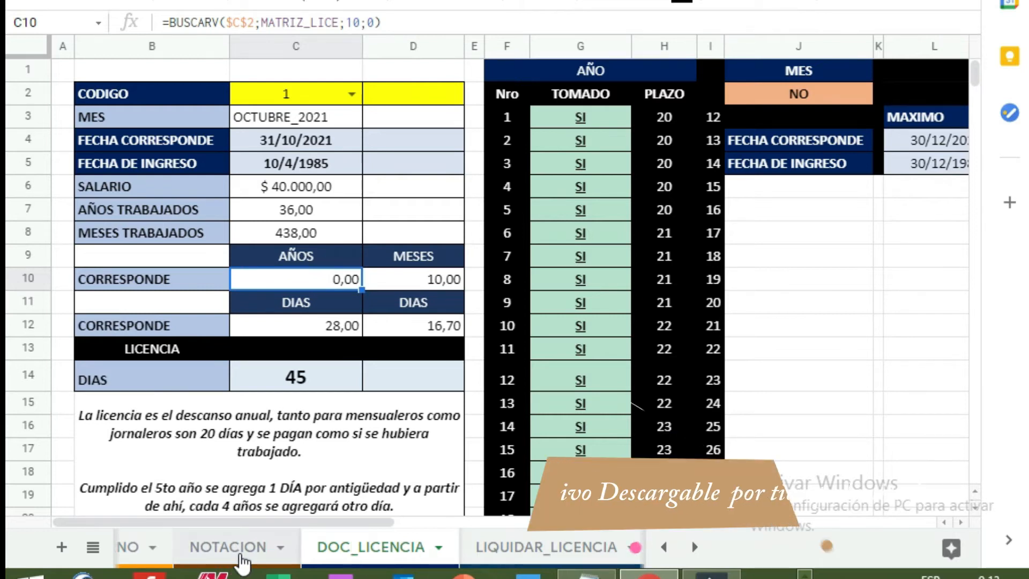
- Compare the POR AÑOS formula in D5 of LIQUIDAR_LICENCIA with the MESES formula in D10 of DOC_LICENCIA
click(544, 549)
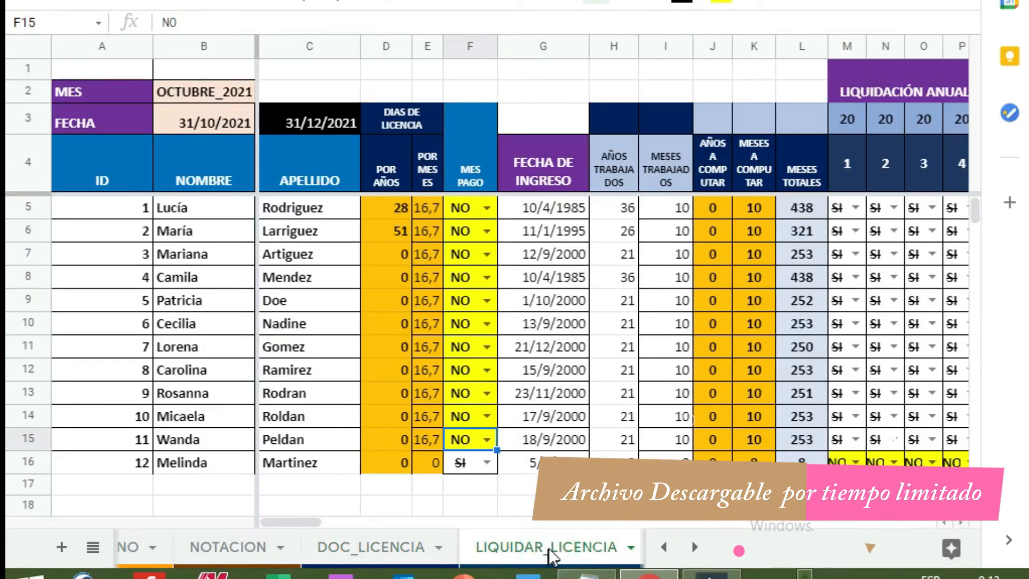
click(399, 208)
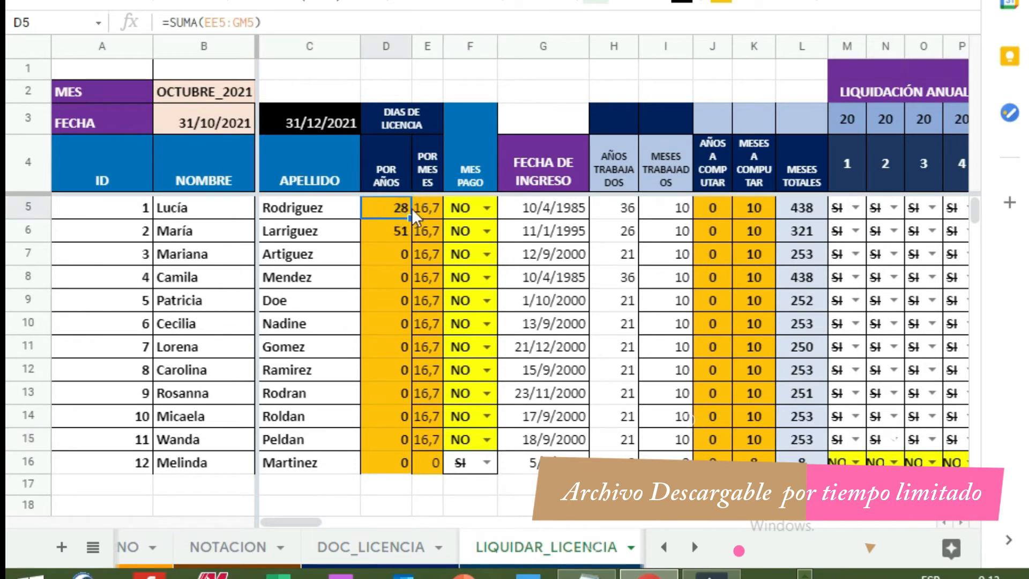
click(399, 546)
click(404, 282)
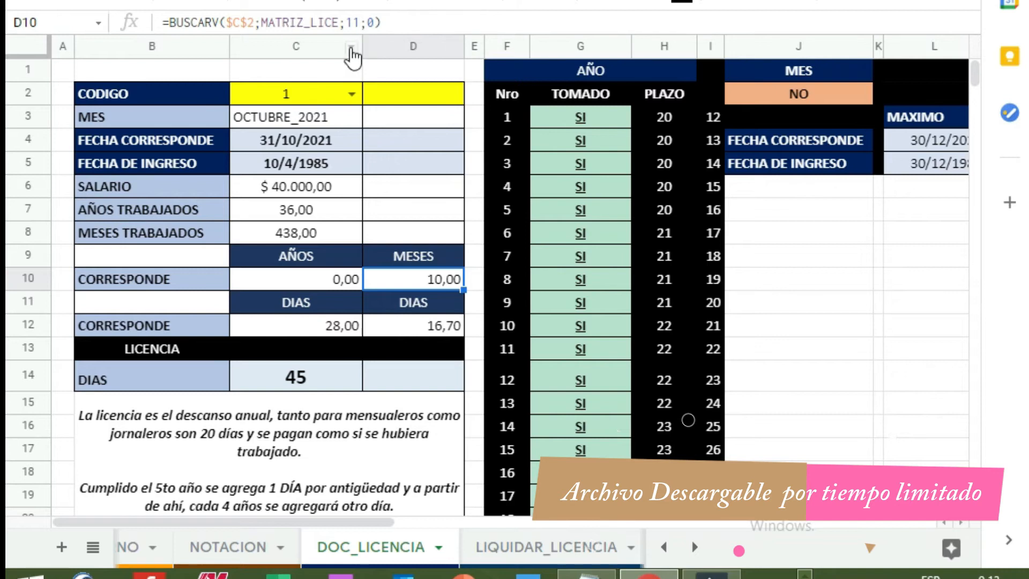
- Examine the AÑOS A COMPUTAR column in LIQUIDAR_LICENCIA, the formula in J5 and the columns it could sum
click(505, 547)
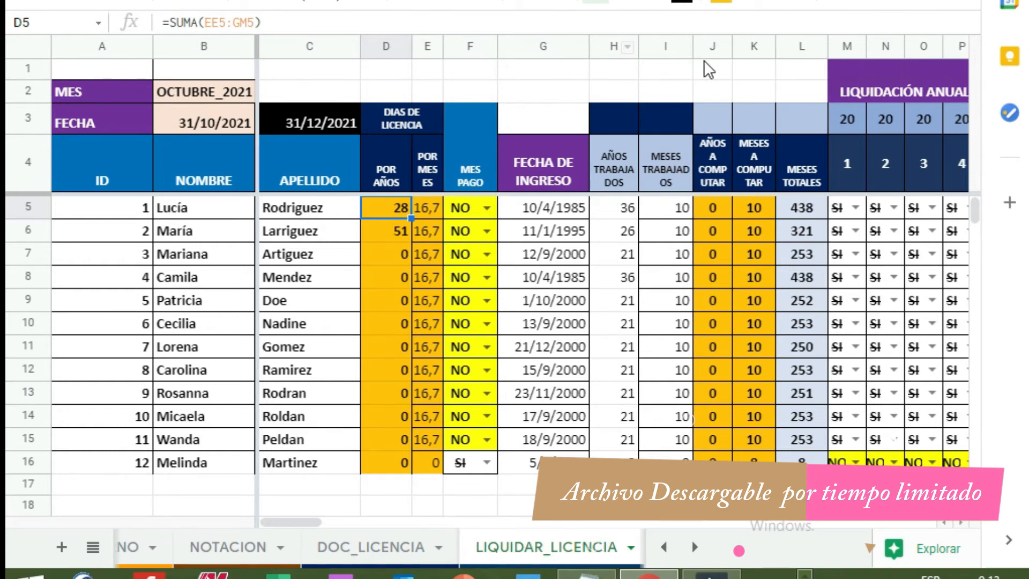
drag(709, 204, 715, 467)
click(735, 434)
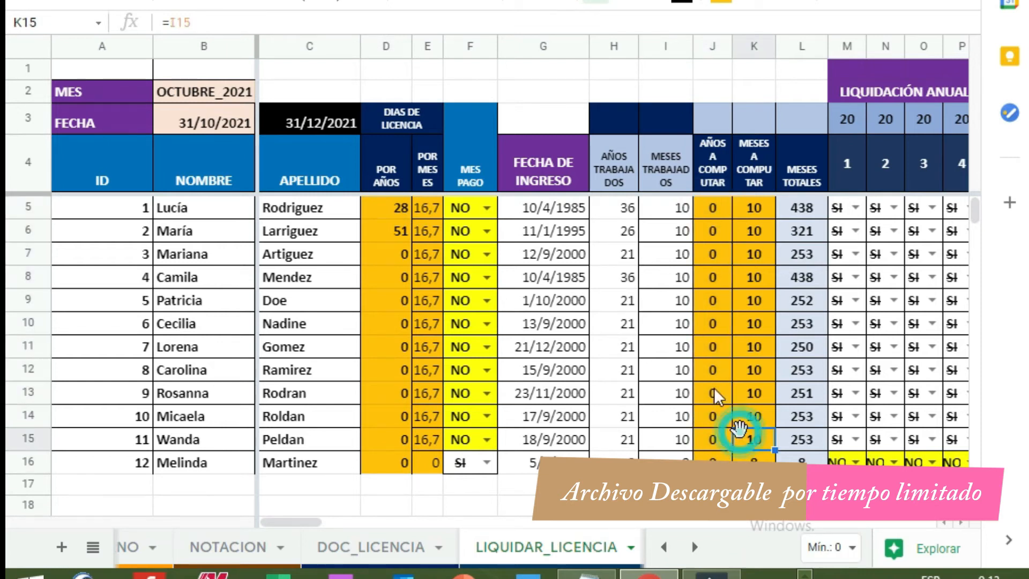
click(709, 209)
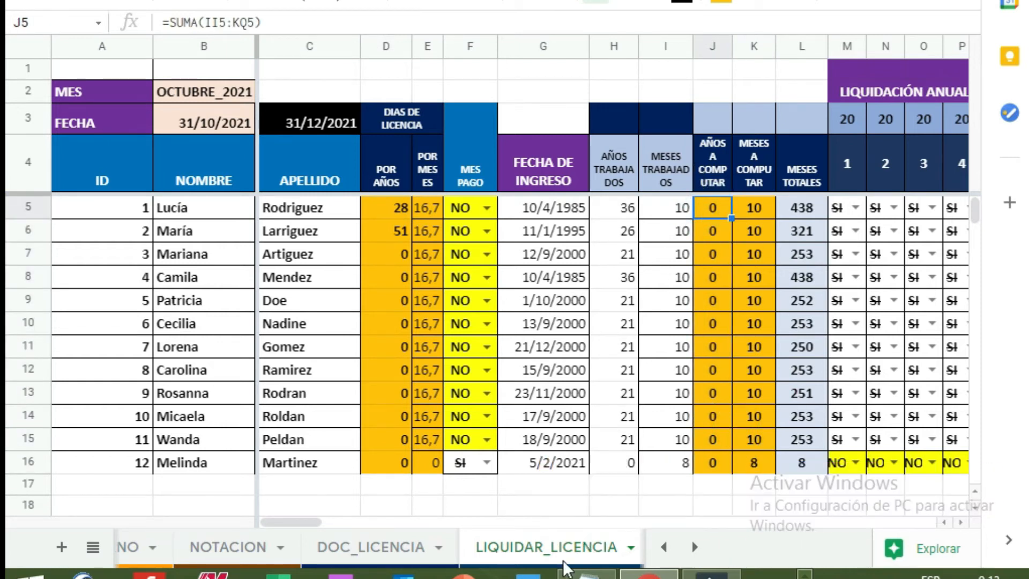
drag(297, 526, 610, 522)
drag(612, 522, 298, 518)
- Replace the range in the AÑOS A COMPUTAR formula in J5 so it reads =SUMA(BV5:ED5)
drag(256, 23, 222, 22)
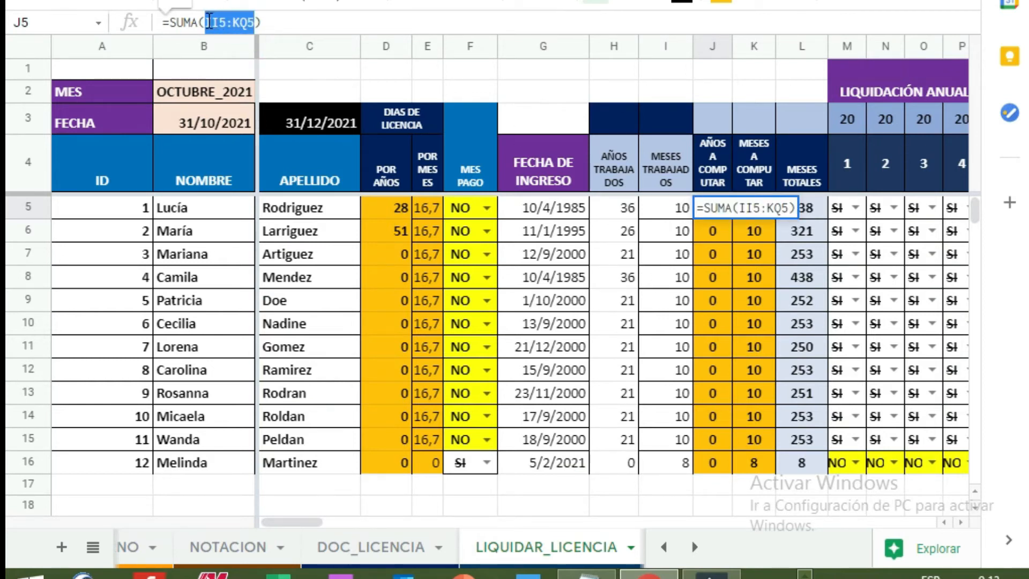
key(BackSpace)
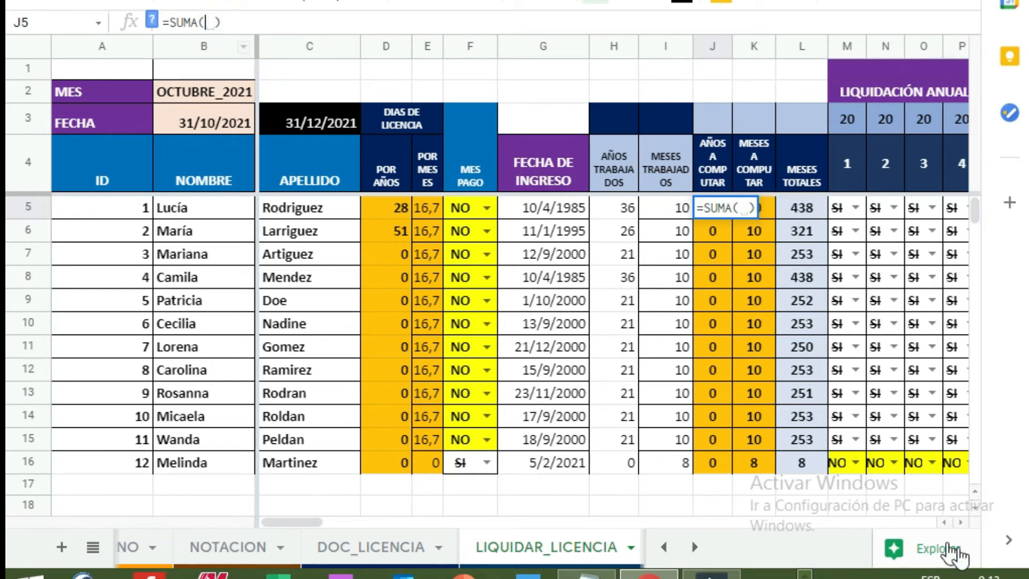
click(312, 522)
drag(329, 519, 549, 517)
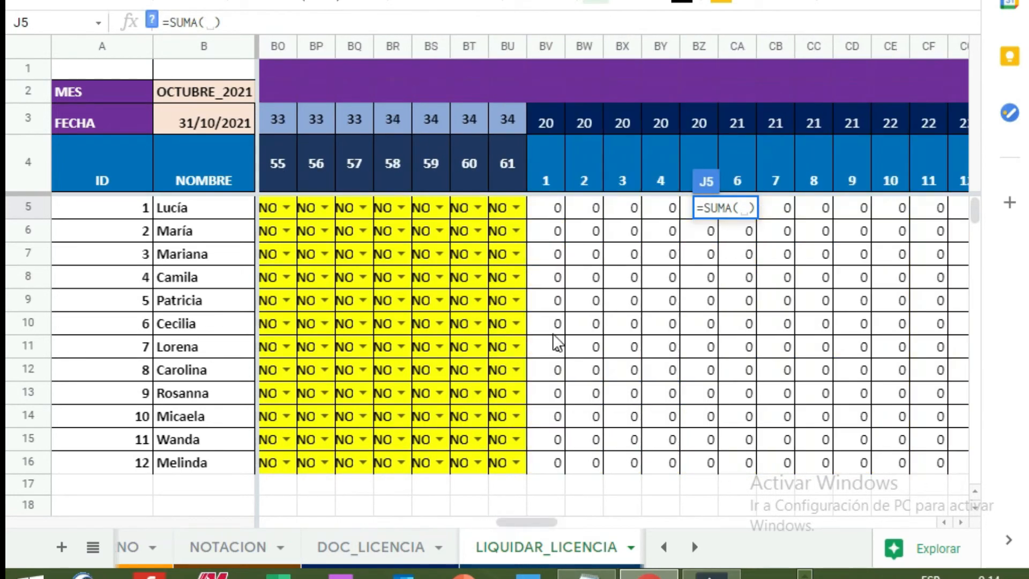
drag(552, 209, 827, 220)
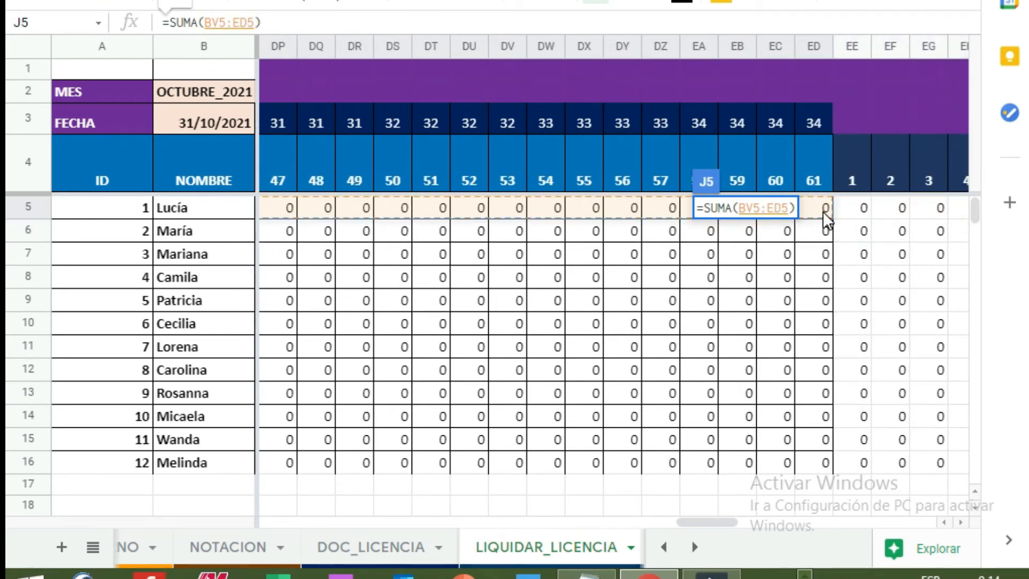
key(Return)
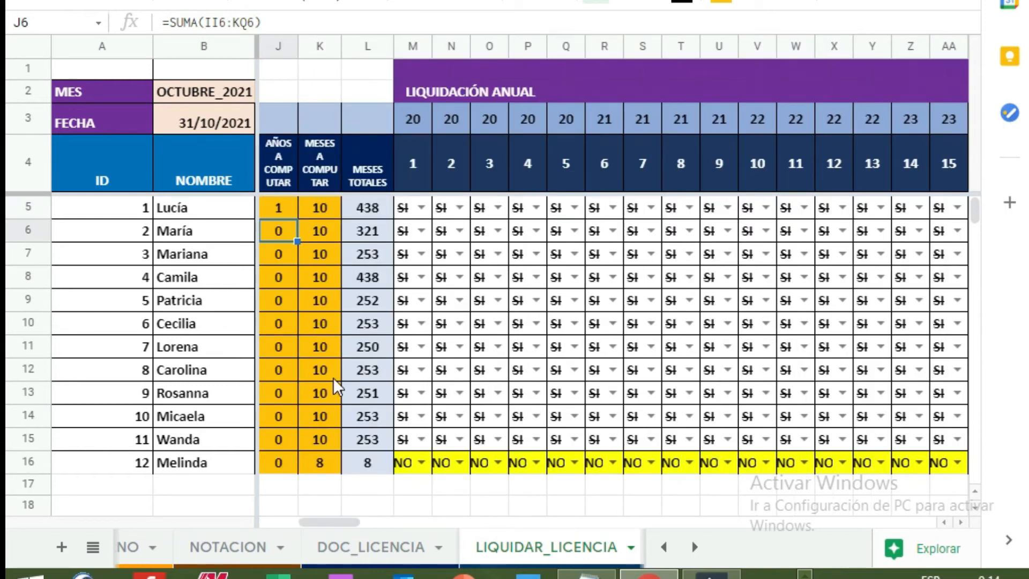
- Fill the J5 formula down the AÑOS A COMPUTAR column through J16
drag(316, 519, 283, 522)
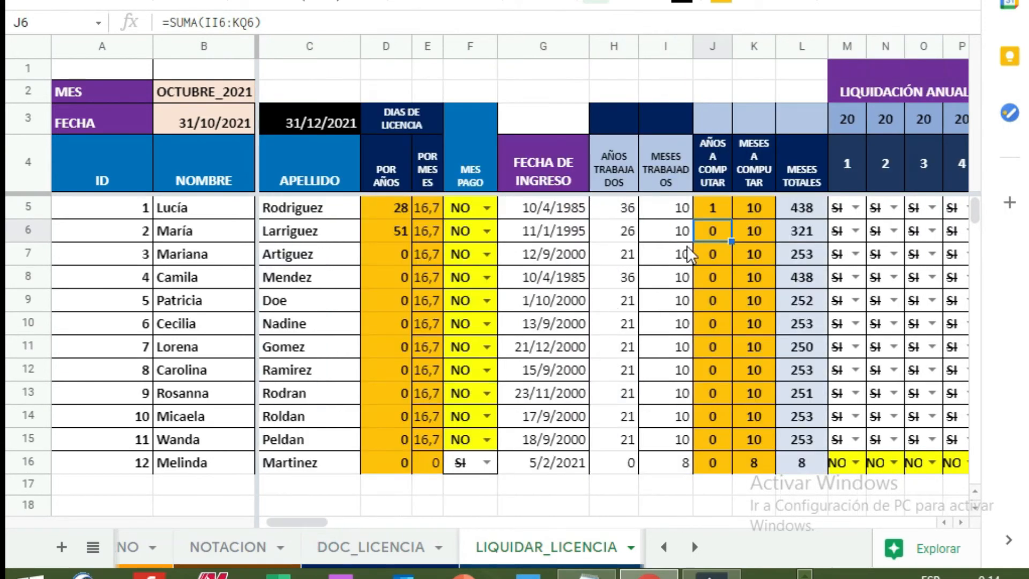
click(719, 214)
drag(731, 218, 721, 459)
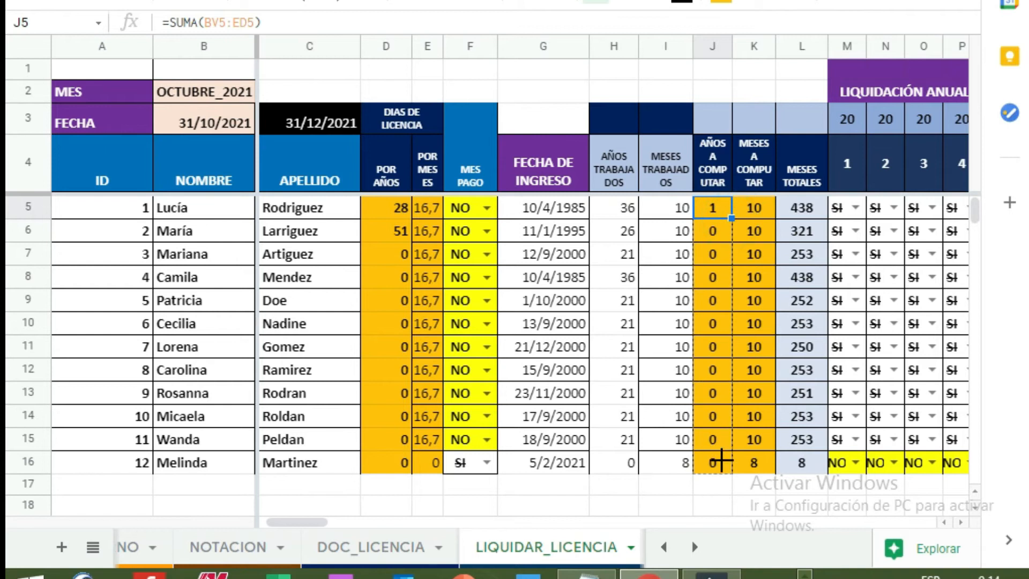
drag(778, 441, 775, 437)
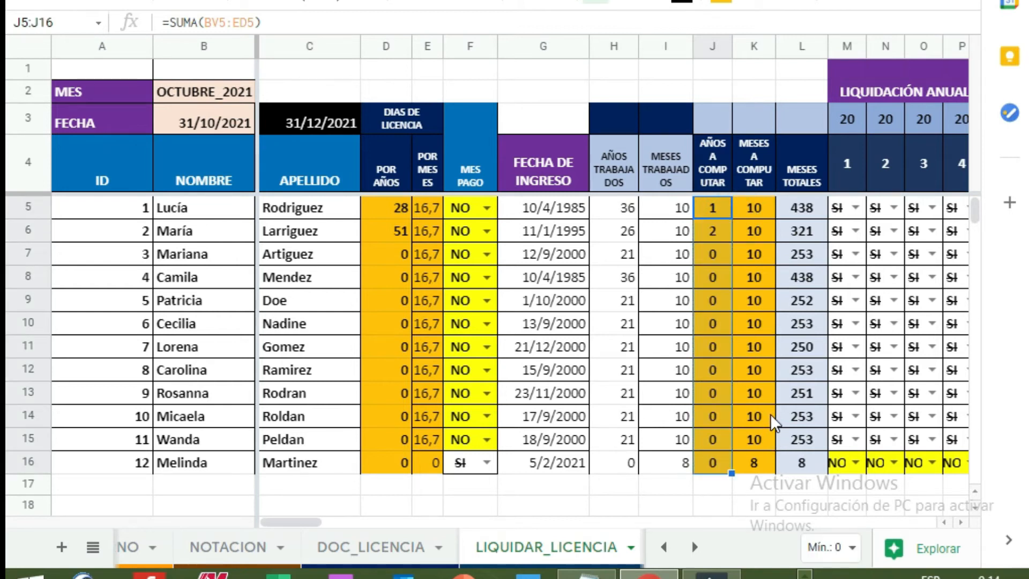
- Set CODIGO in C2 of DOC_LICENCIA to 2
click(374, 556)
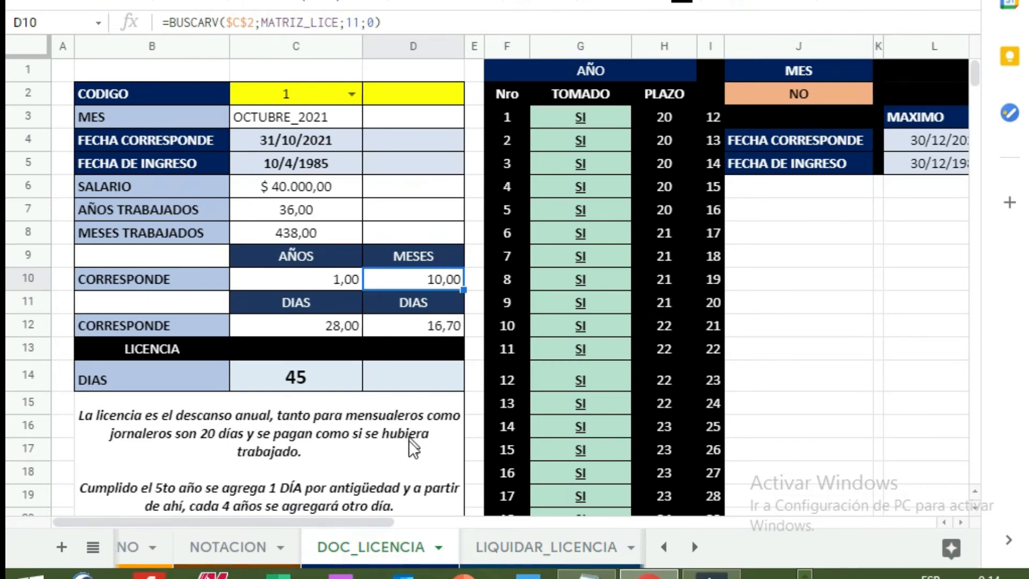
click(352, 91)
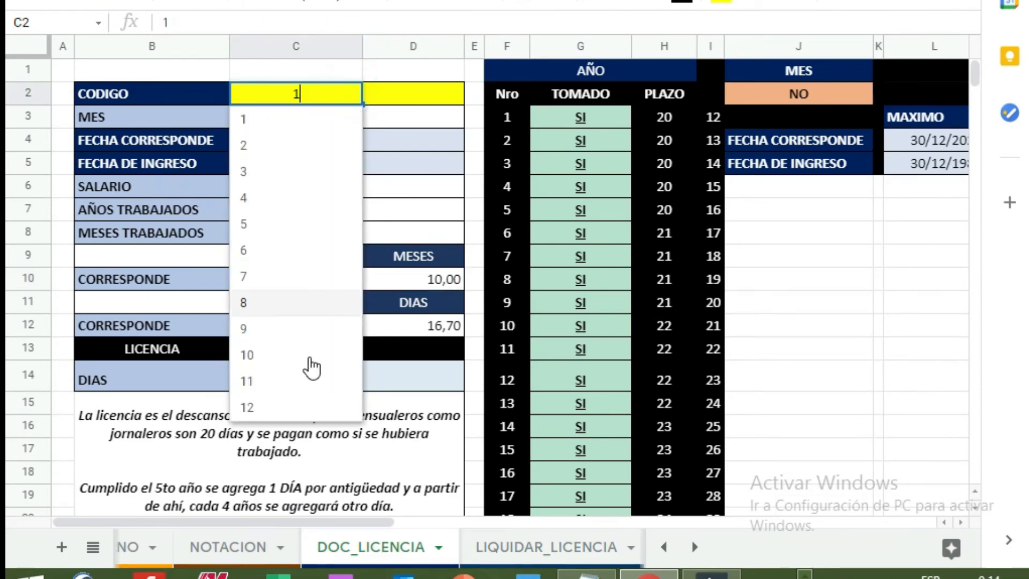
click(271, 147)
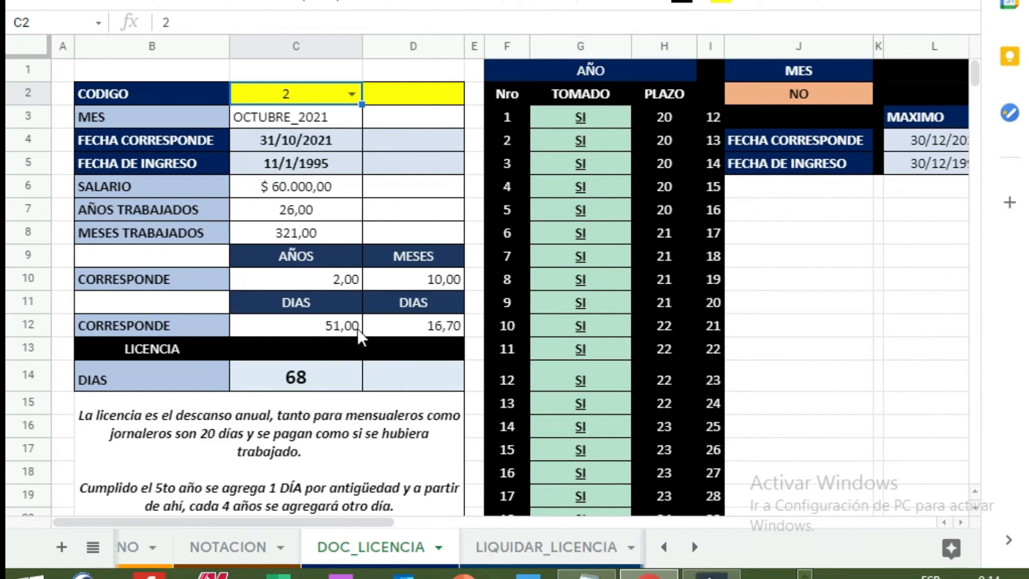
- Check the CORRESPONDE years in C10 and months in D10, and the TOMADO entries for years 25 and 26 in G27:G28
click(339, 284)
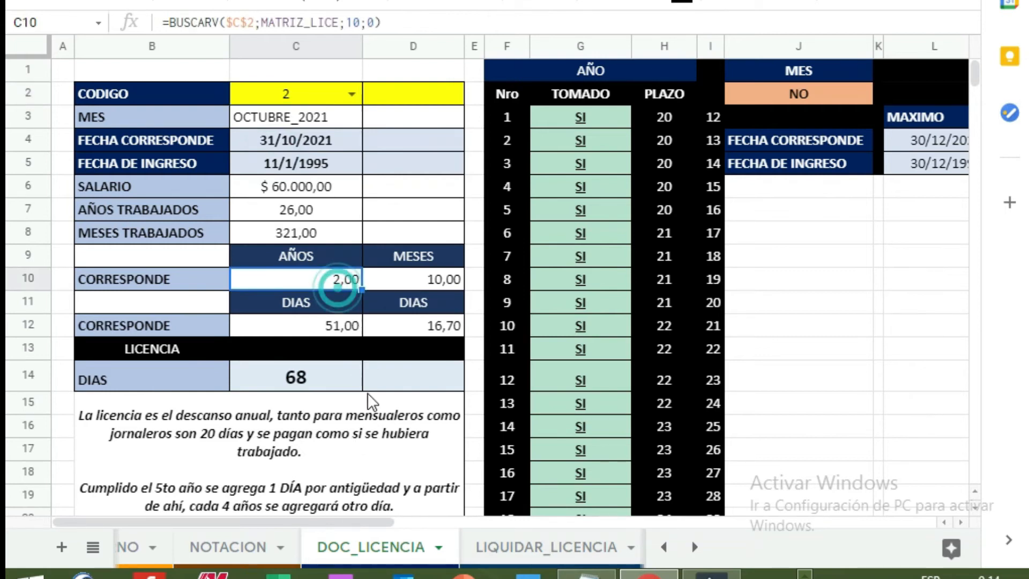
click(443, 280)
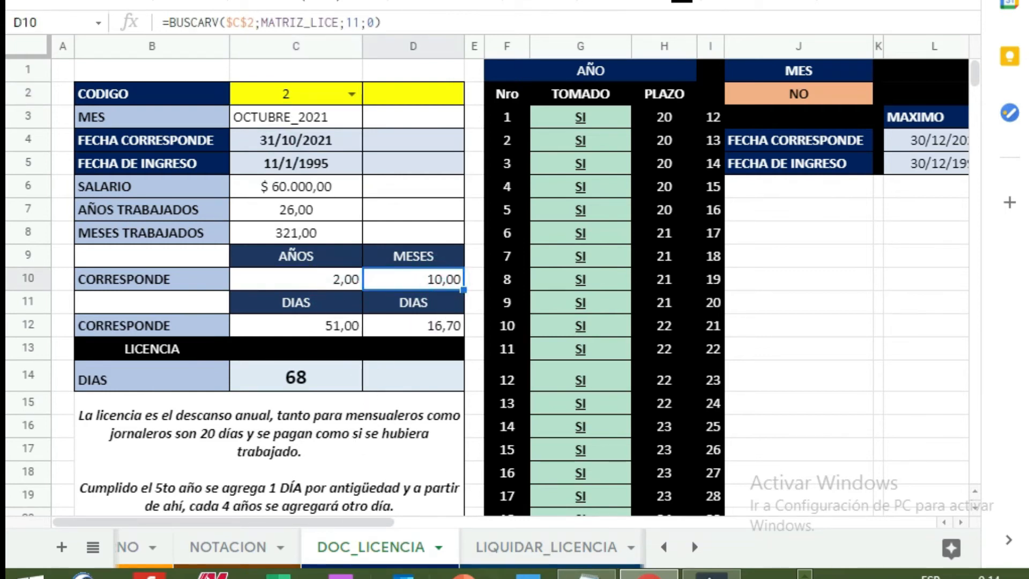
click(288, 278)
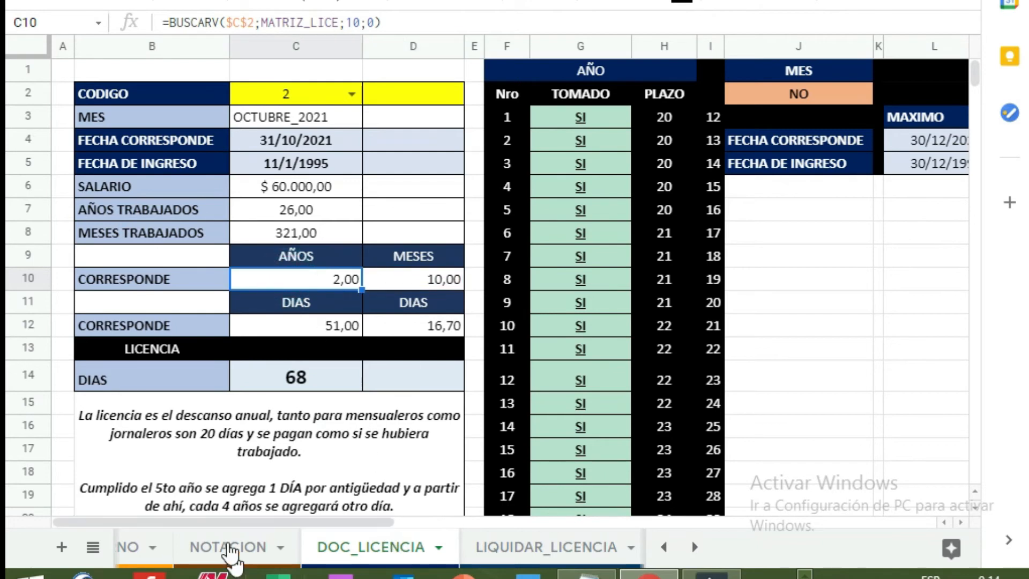
drag(975, 79, 981, 85)
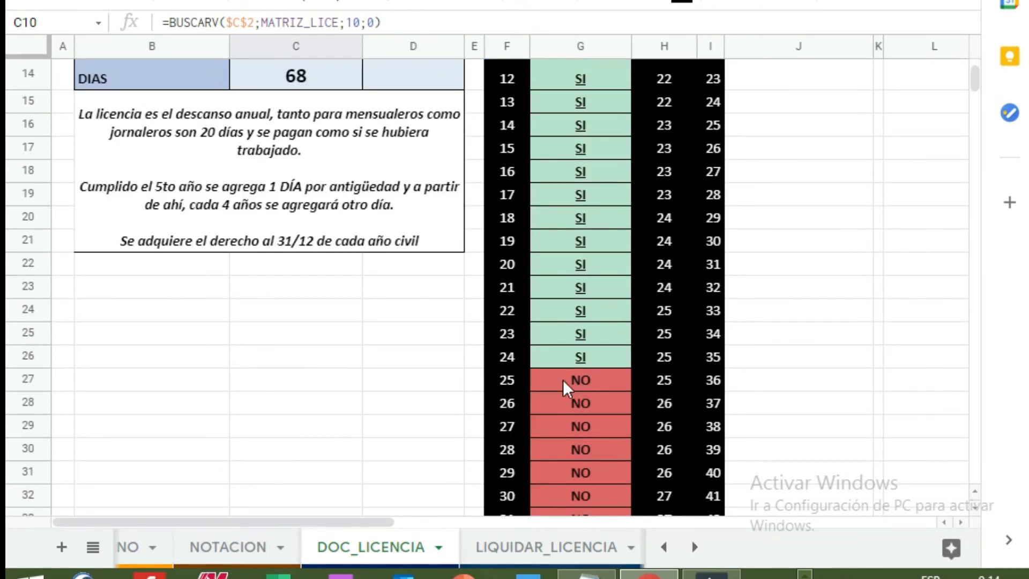
drag(562, 379, 568, 396)
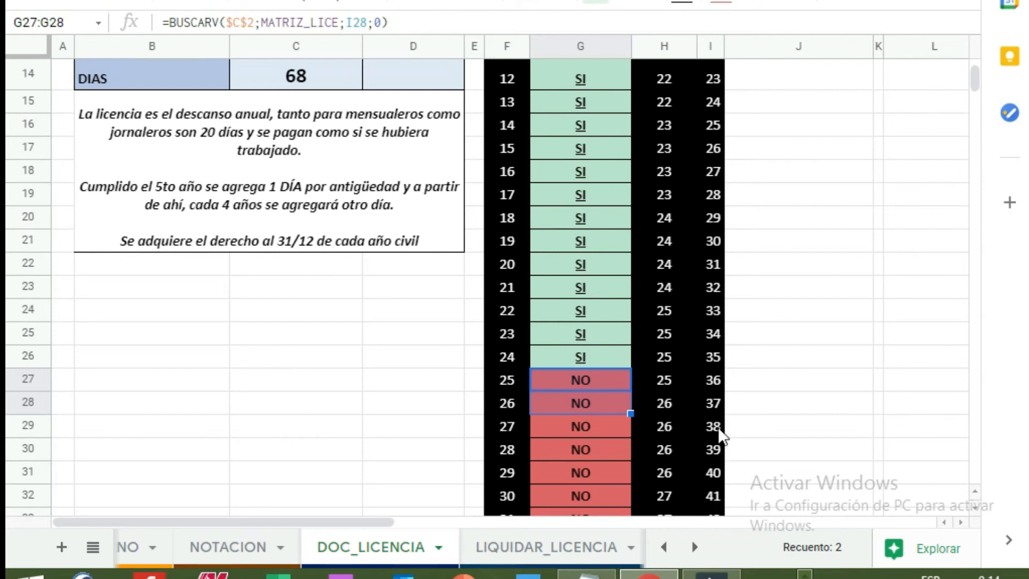
- Examine the Nro entries for years 25 and 26 in F27:F28 and their column index numbers in I27:I28
click(511, 381)
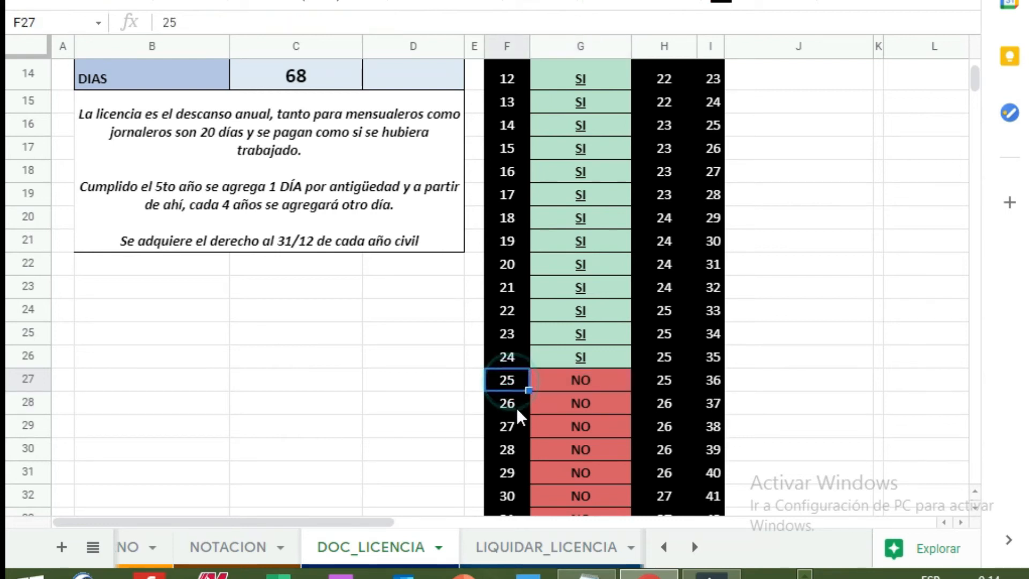
click(516, 408)
drag(710, 381, 713, 404)
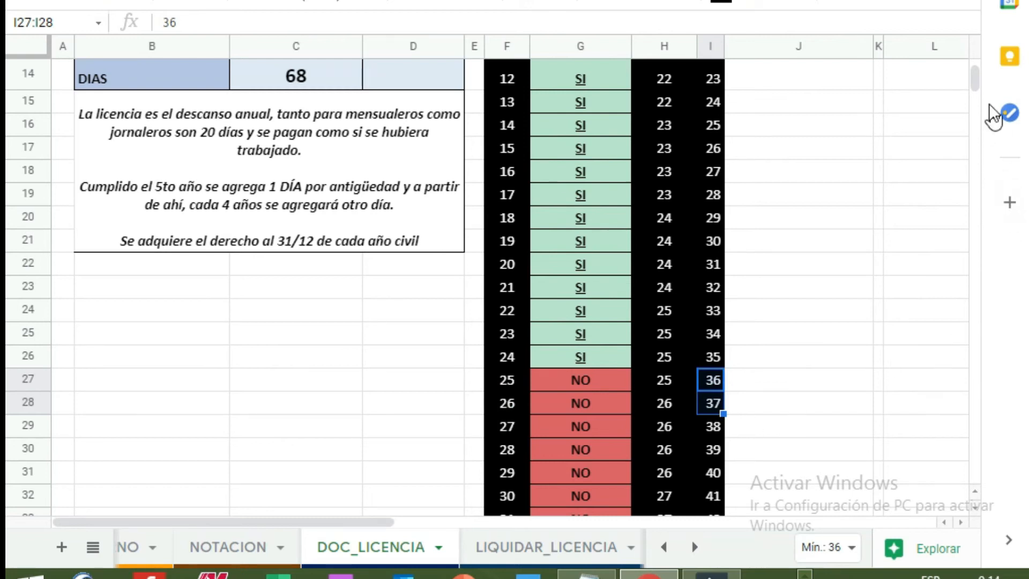
drag(975, 77, 976, 66)
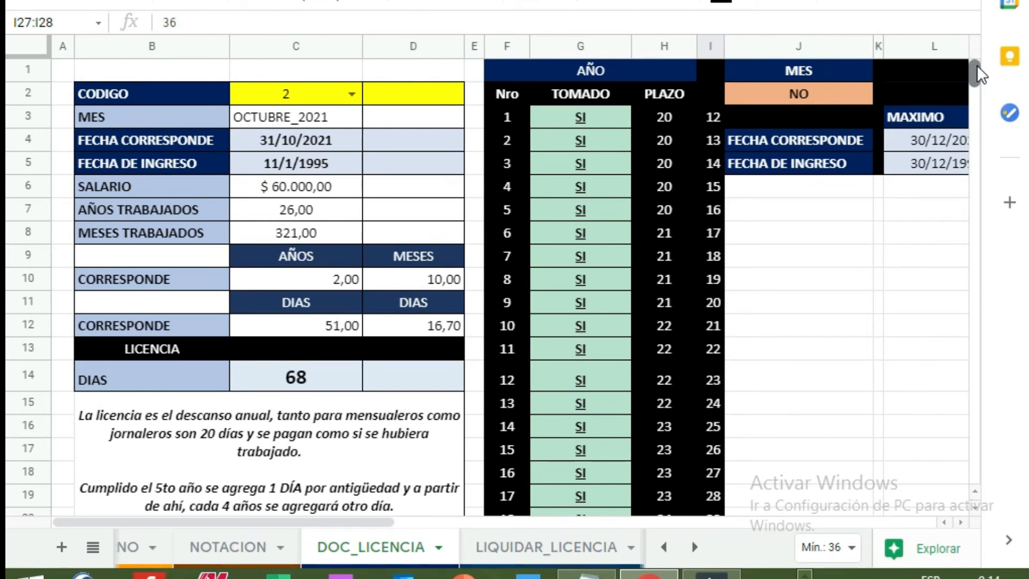
drag(976, 66, 979, 79)
click(517, 401)
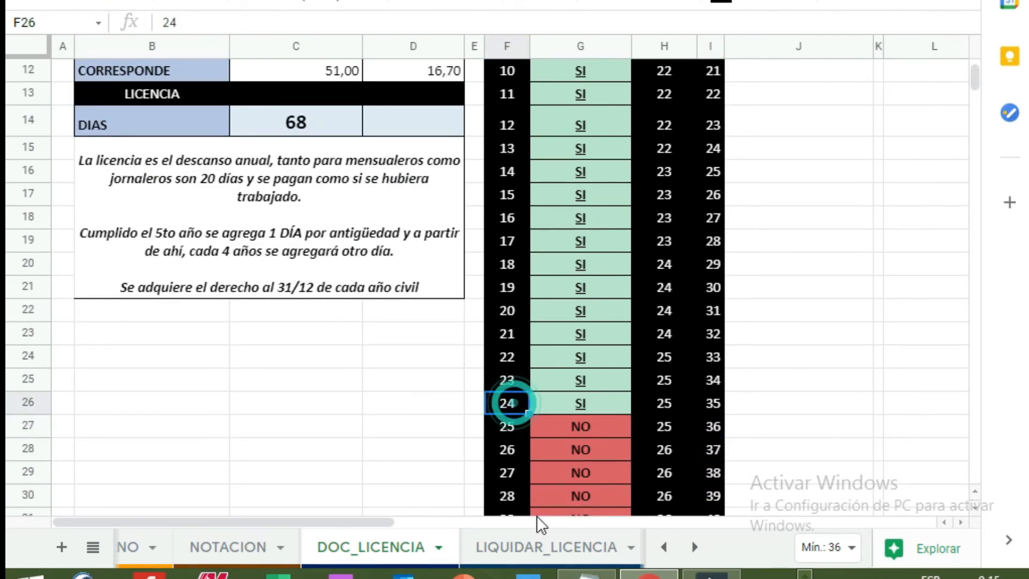
click(509, 431)
click(518, 449)
drag(513, 428, 515, 445)
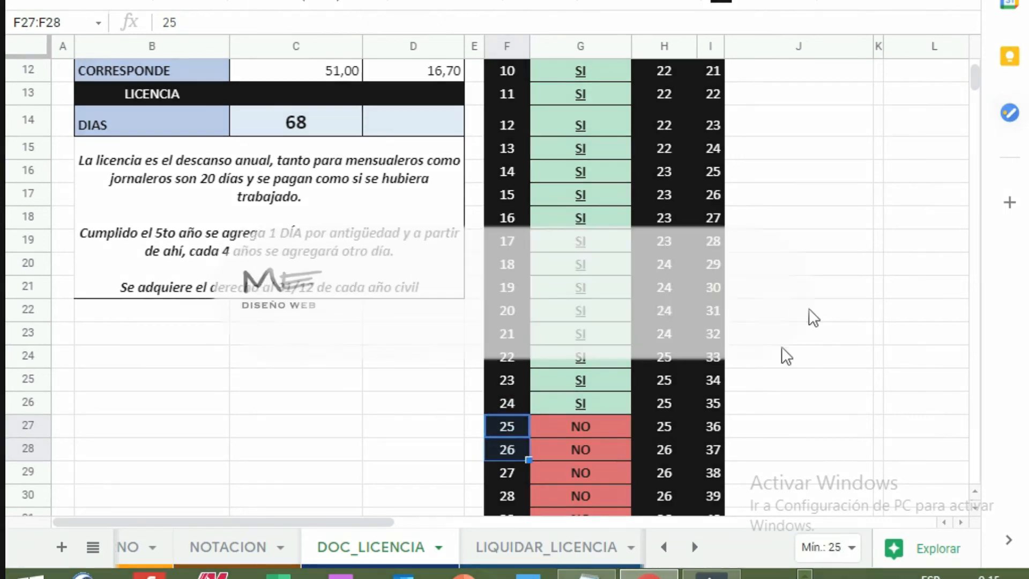
- Examine the PLAZO days for years 25 and 26 in H27:H28 and the first column index number in I3
click(667, 428)
mouse_move(964, 69)
mouse_down()
mouse_move(972, 54)
mouse_move(976, 84)
mouse_up()
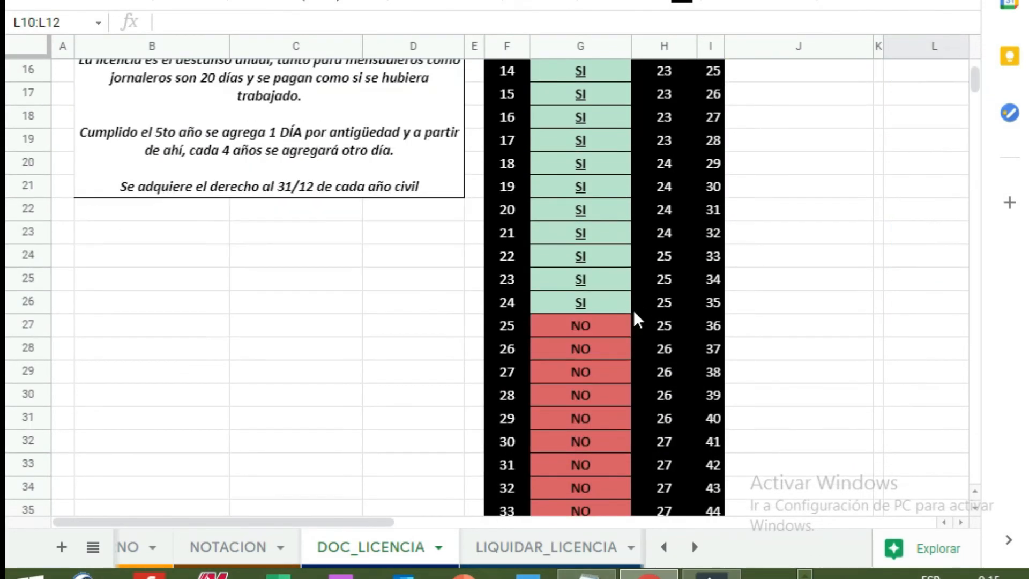
click(658, 325)
click(666, 353)
click(513, 328)
click(516, 348)
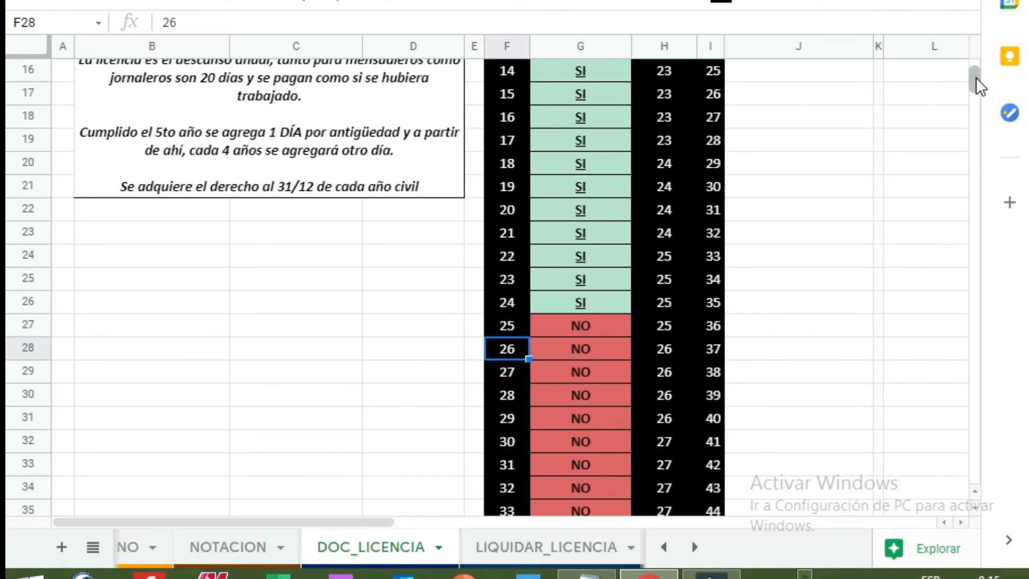
scroll(976, 77, up, 6)
click(709, 120)
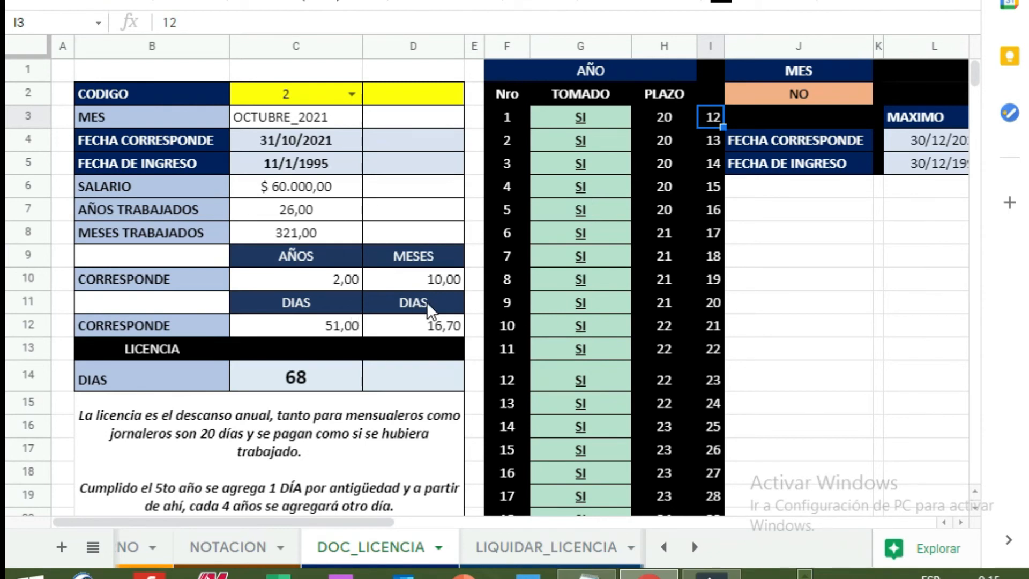
- Switch CODIGO in C2 through 3, 12, 11 and 10 to compare each employee's leave days
click(352, 96)
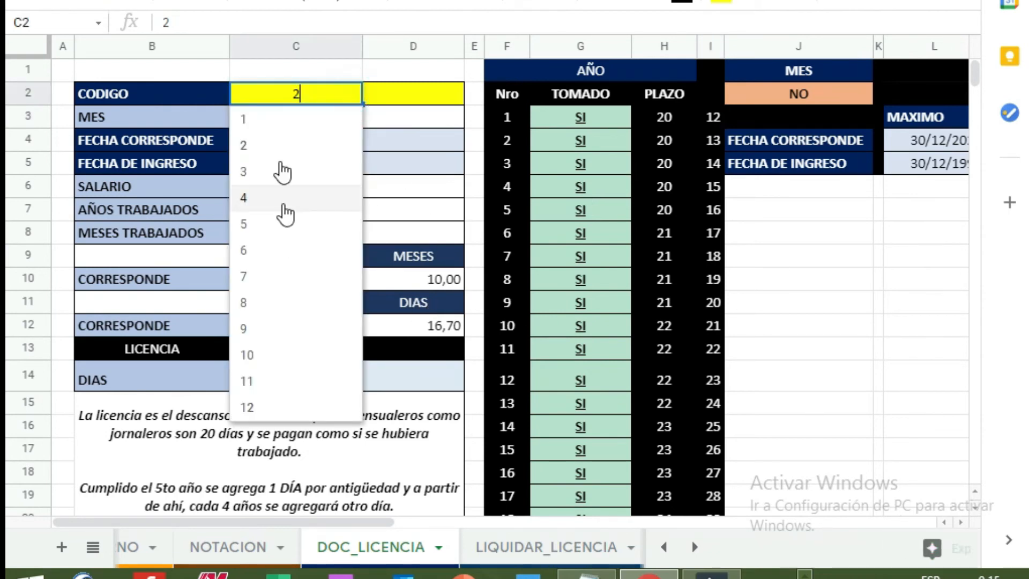
click(259, 169)
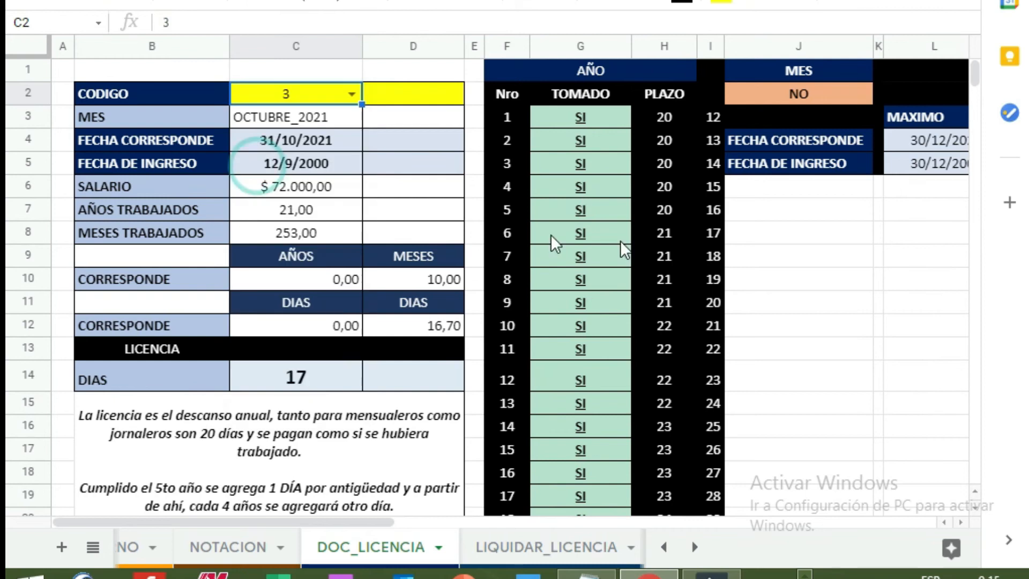
click(352, 94)
click(287, 405)
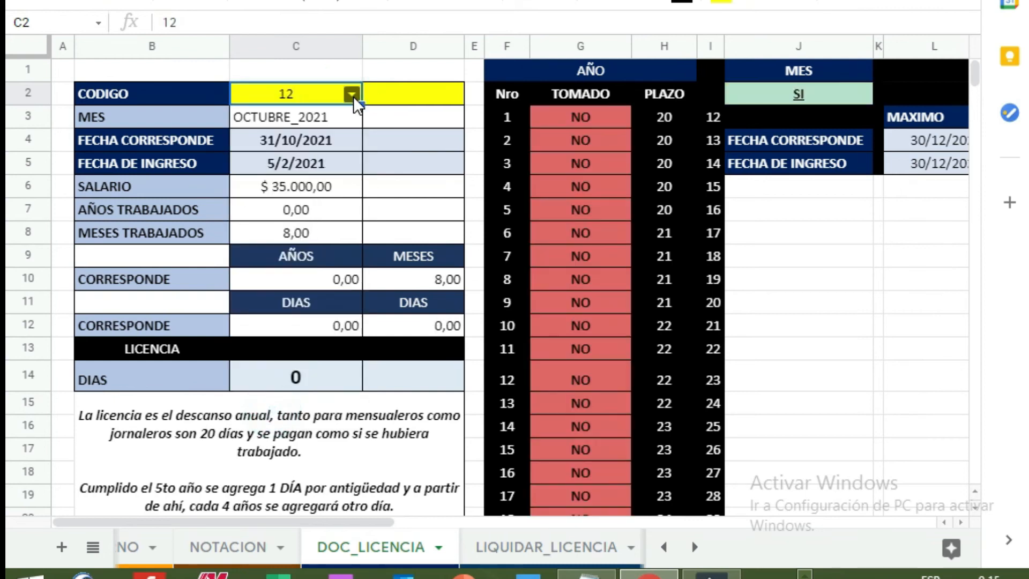
click(351, 95)
click(275, 379)
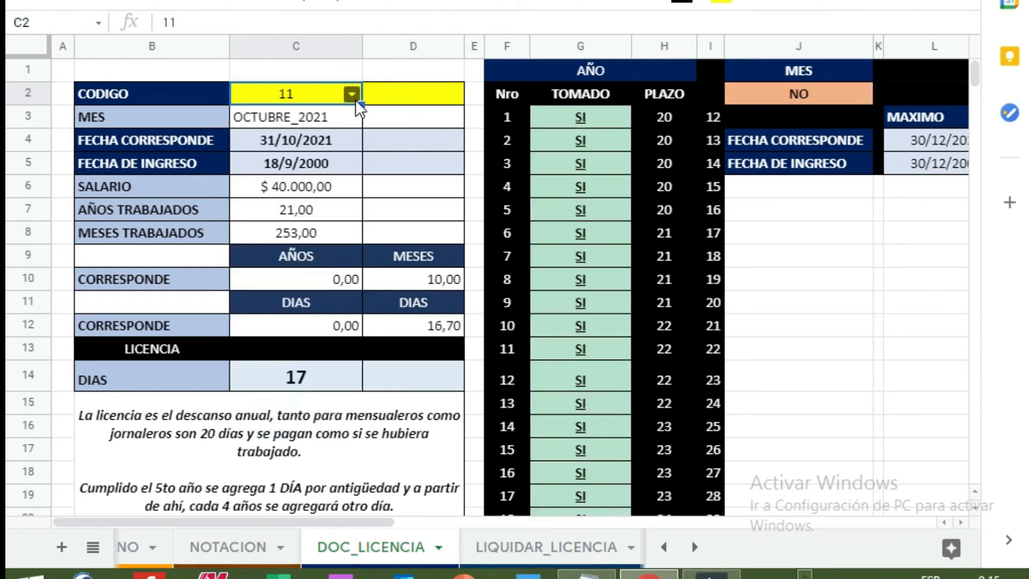
click(355, 98)
click(260, 351)
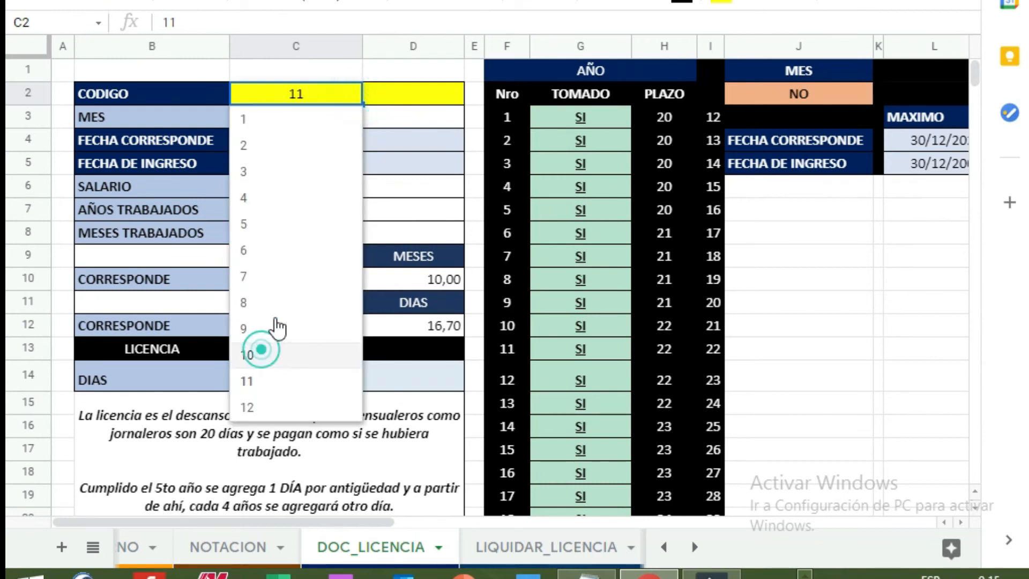
- Continue through codes 9, 8 and 6 in CODIGO and leave C2 set to 5
click(349, 94)
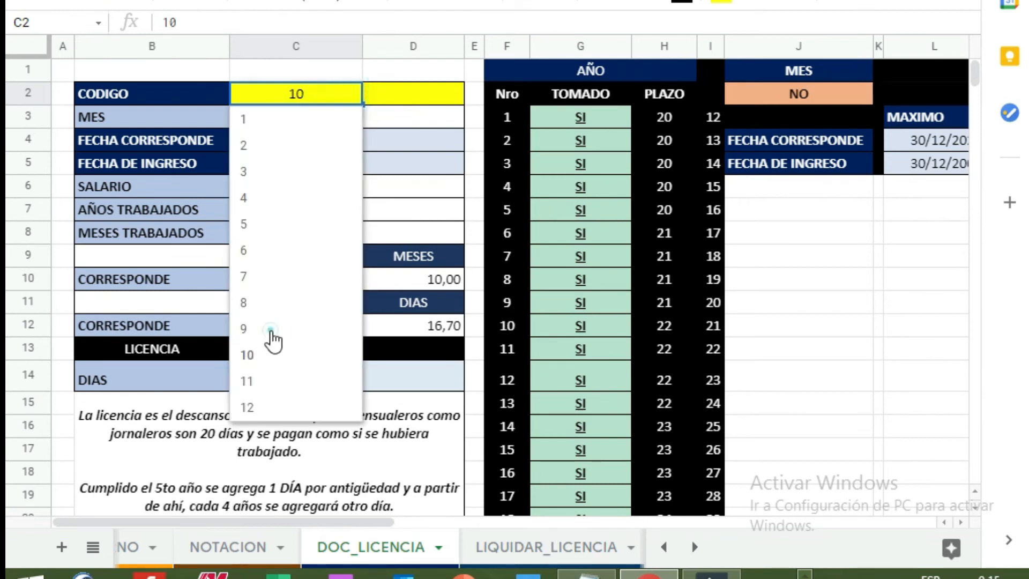
click(269, 327)
click(352, 90)
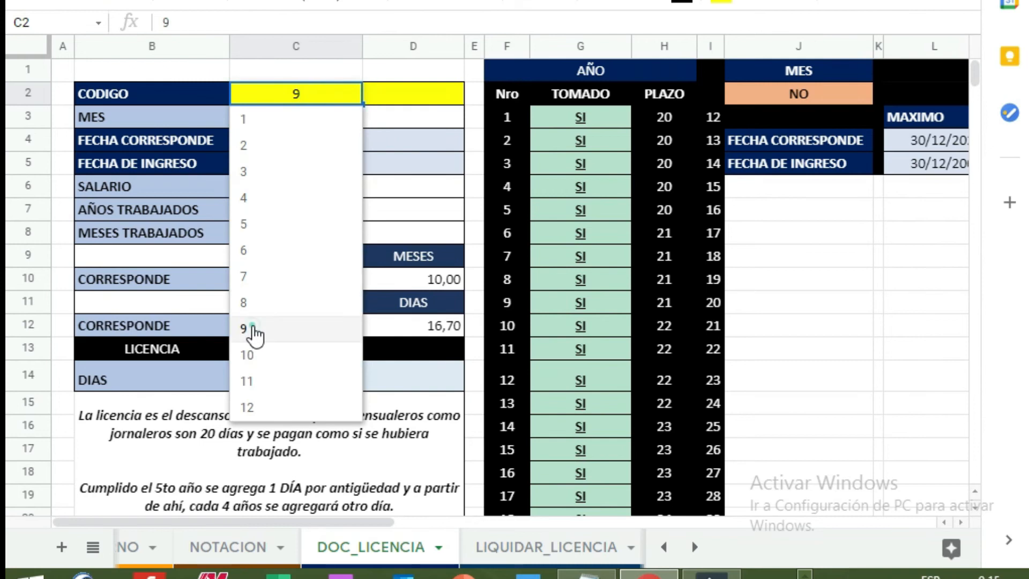
click(252, 331)
click(351, 94)
click(289, 310)
click(356, 94)
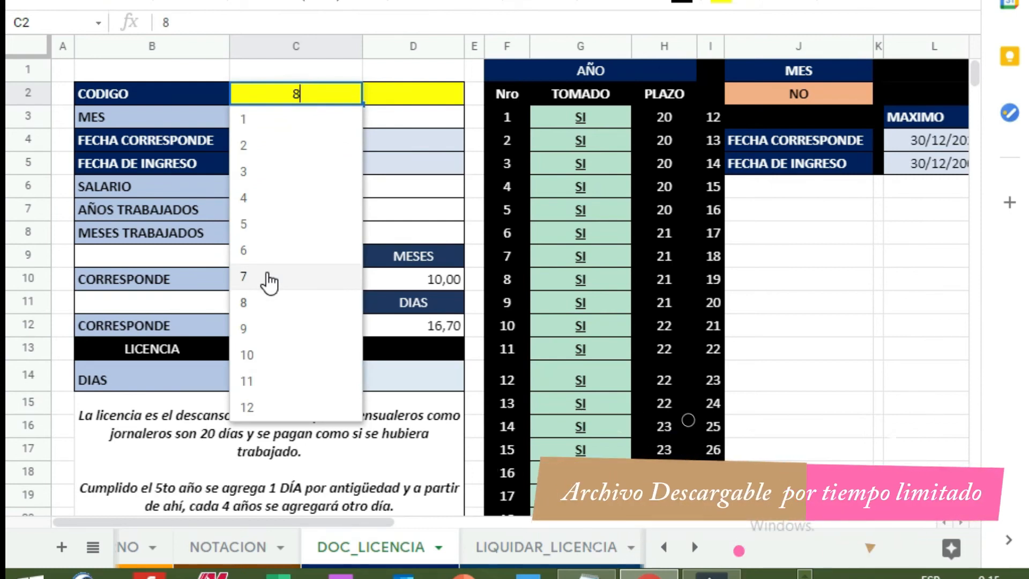
click(266, 250)
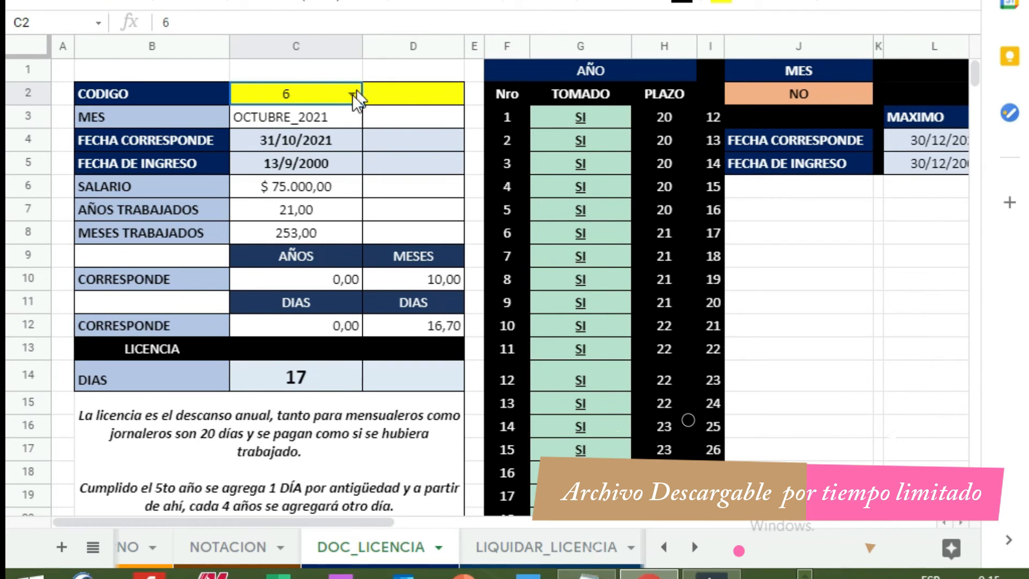
click(352, 95)
click(262, 230)
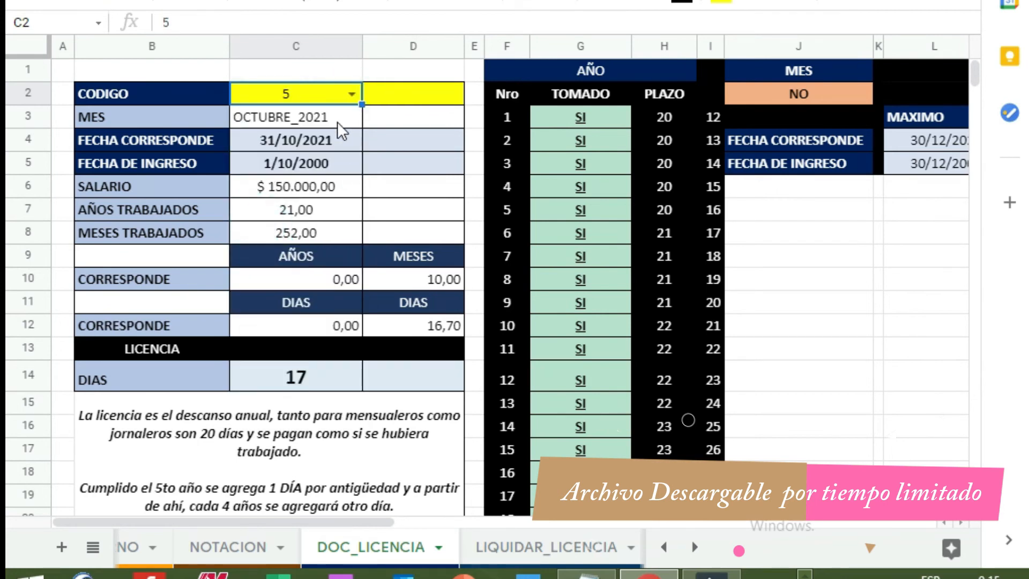
- Fill the blank cell D1 down into D2 to remove the yellow background beside CODIGO
click(415, 72)
drag(463, 81, 397, 163)
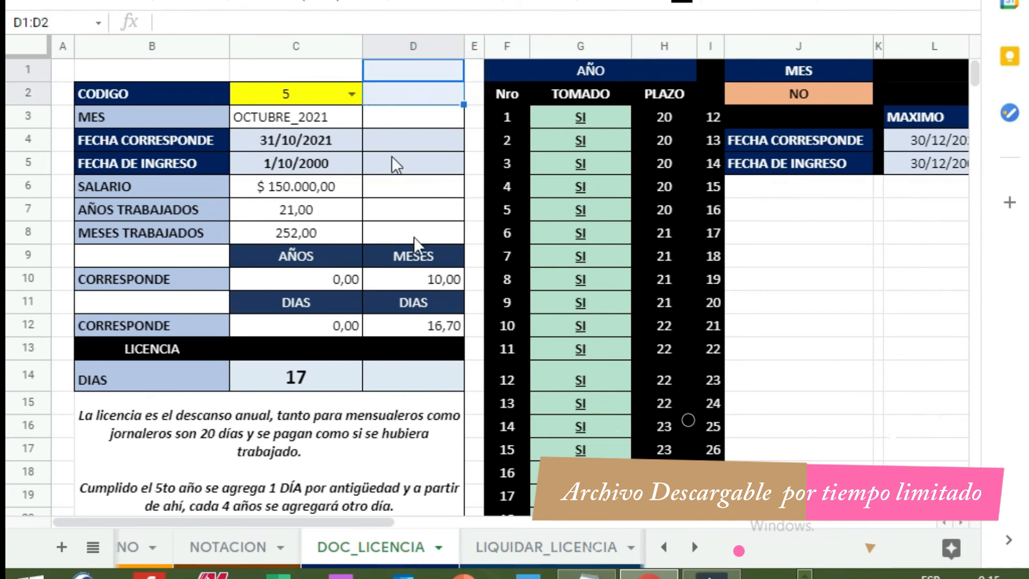
click(322, 70)
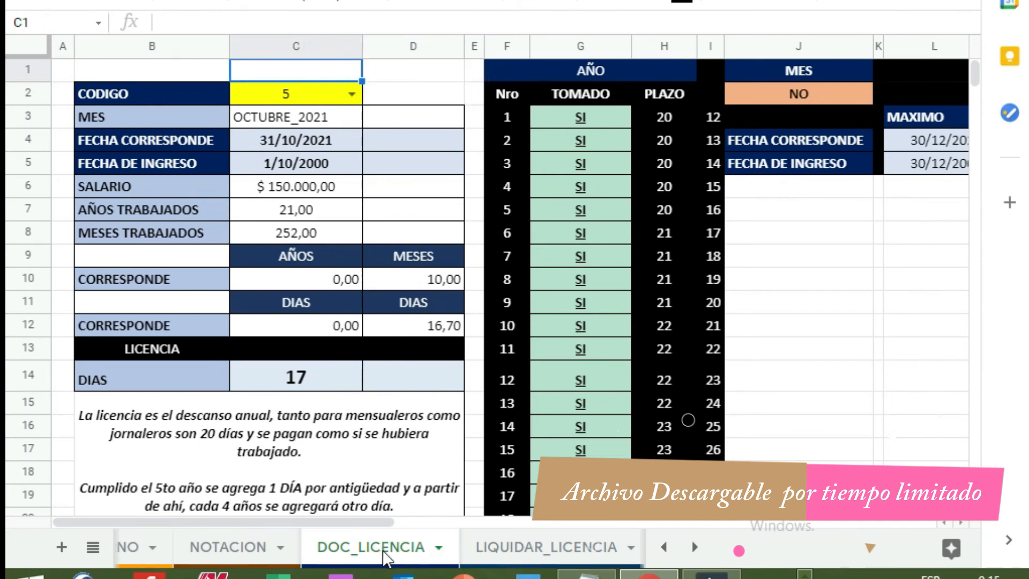
- Open the LIQUIDAR_LICENCIA sheet and look across its columns
click(517, 548)
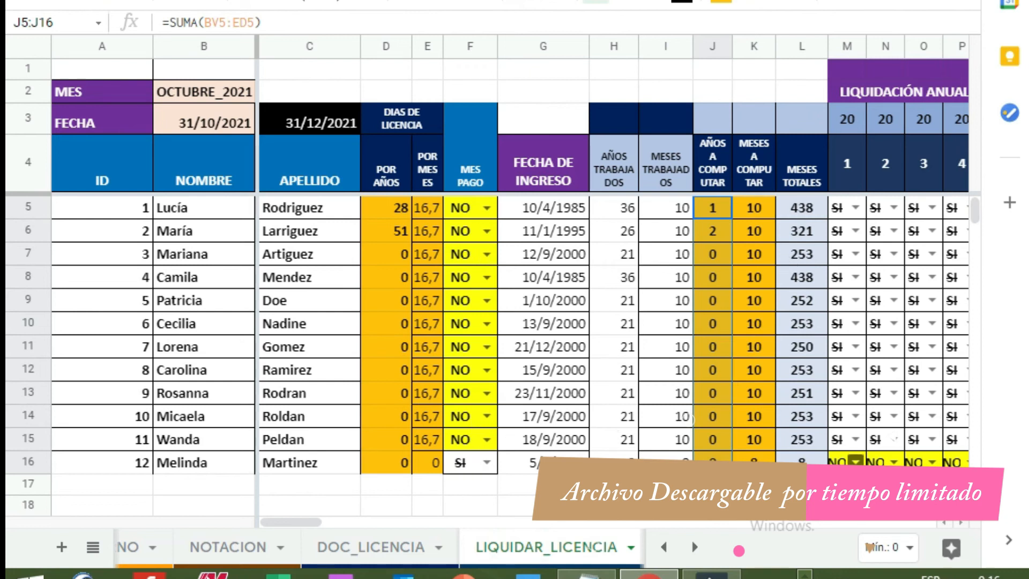
drag(312, 519, 627, 520)
drag(471, 517, 255, 505)
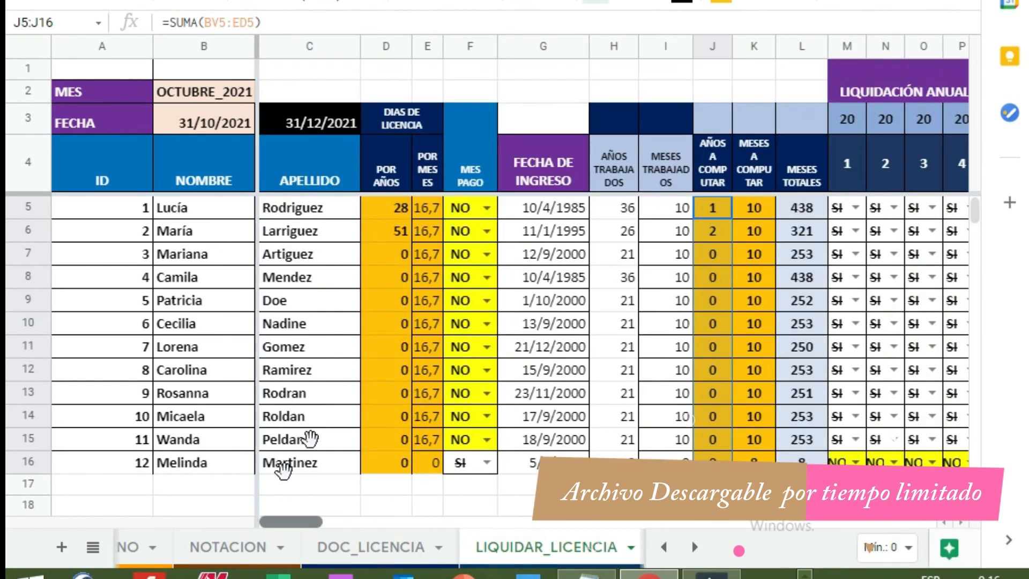
- Apply all borders to the DIAS DE LICENCIA cells D5:E16
drag(391, 207, 428, 463)
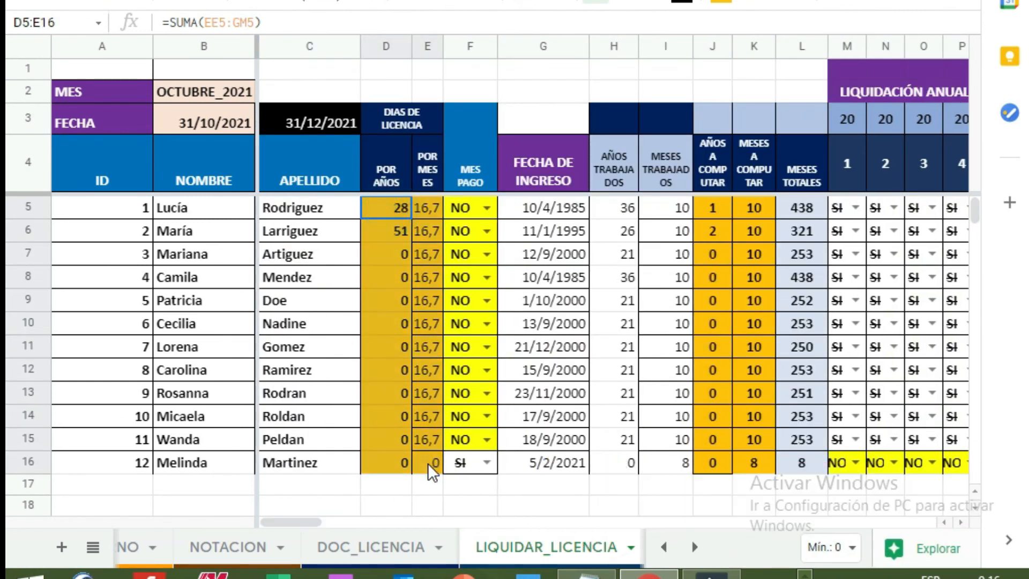
click(755, 4)
click(758, 31)
click(544, 95)
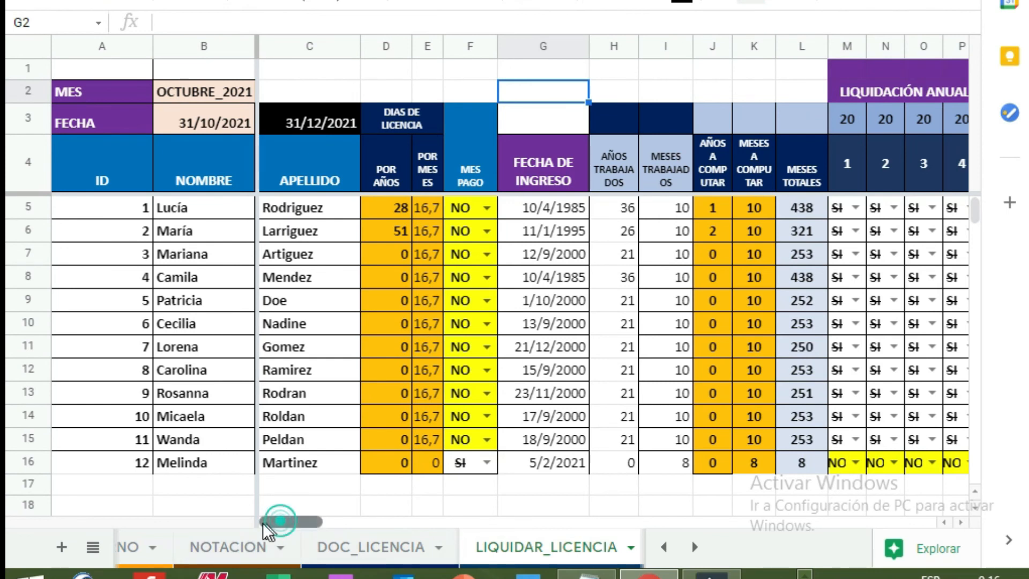
- Check the employee identification cells A5:C15 and open the DATA sheet at its first columns
drag(108, 209, 322, 437)
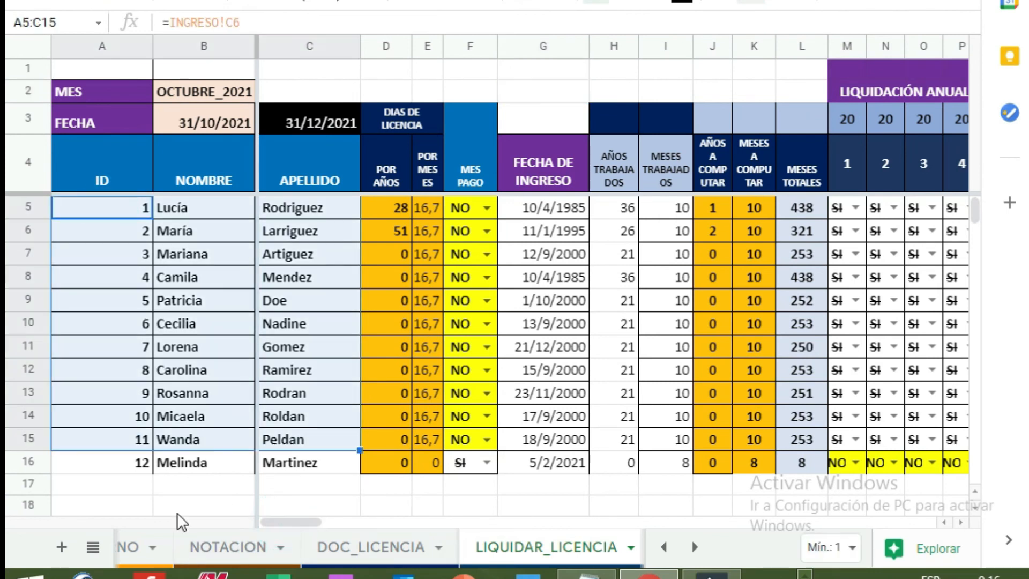
click(98, 555)
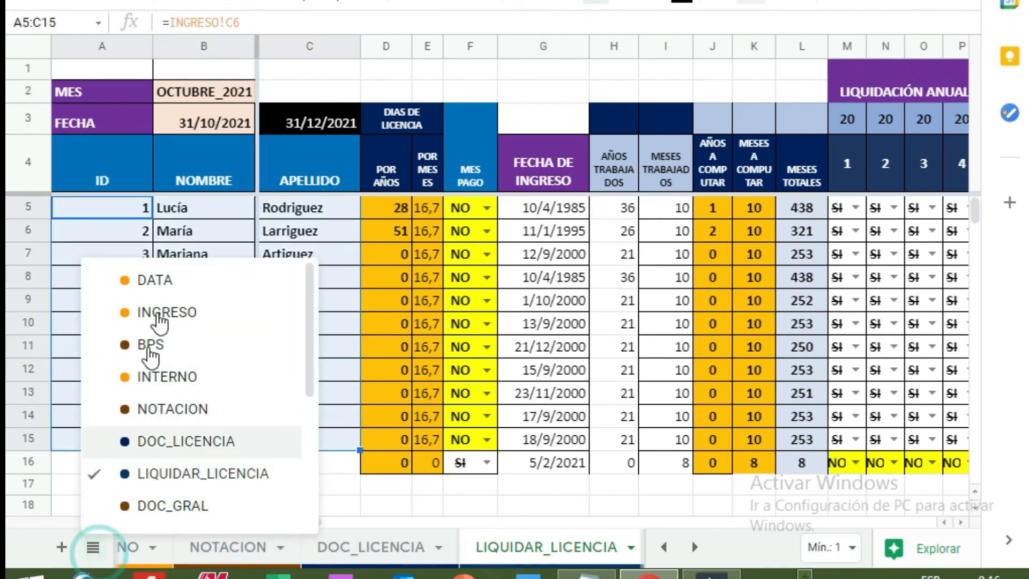
click(203, 279)
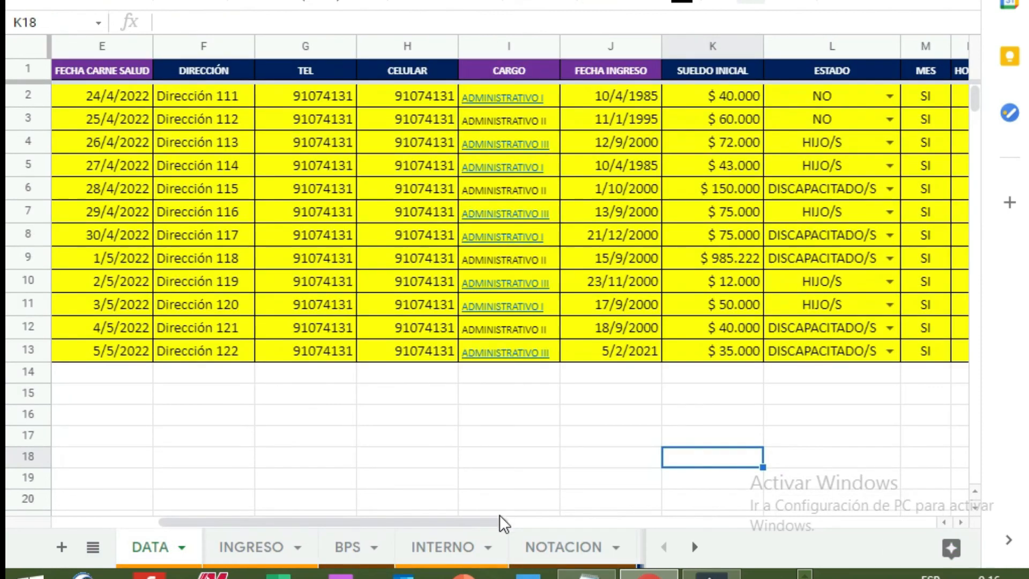
drag(441, 517, 191, 509)
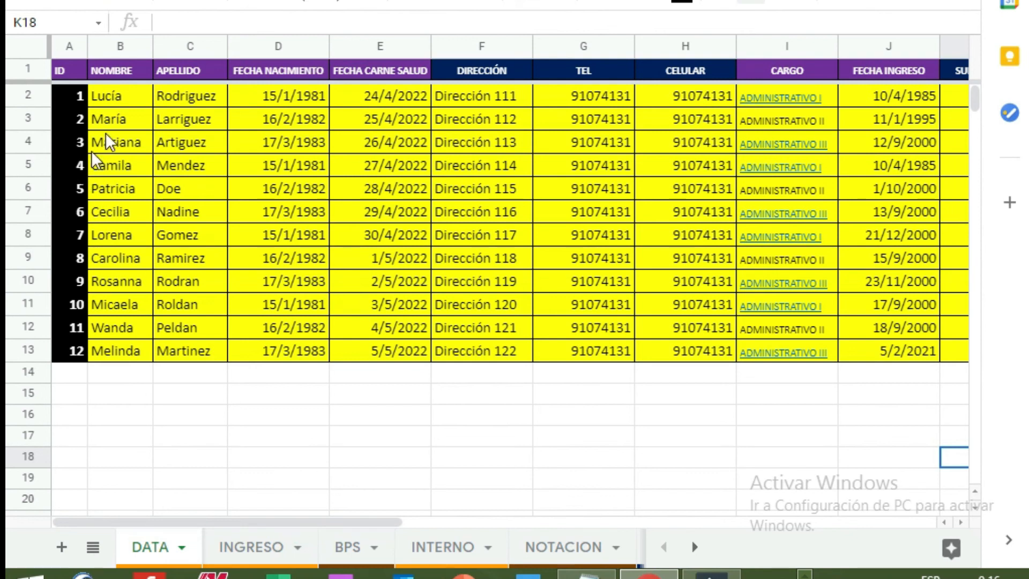
- Review the NOMBRE, APELLIDO, FECHA NACIMIENTO, FECHA CARNE SALUD and DIRECCIÓN fields of the first employee in row 2
click(135, 100)
click(195, 101)
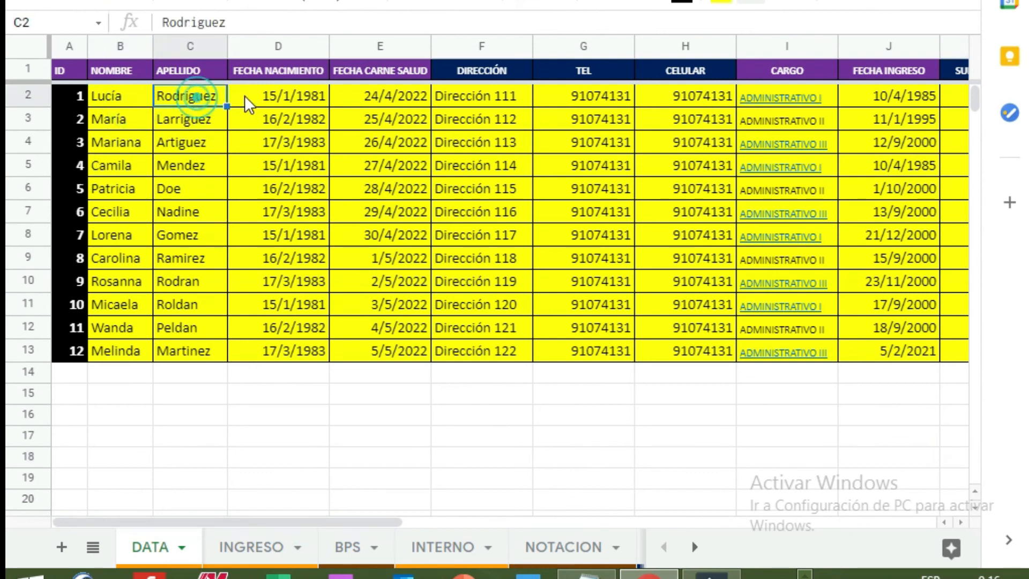
click(304, 99)
click(403, 96)
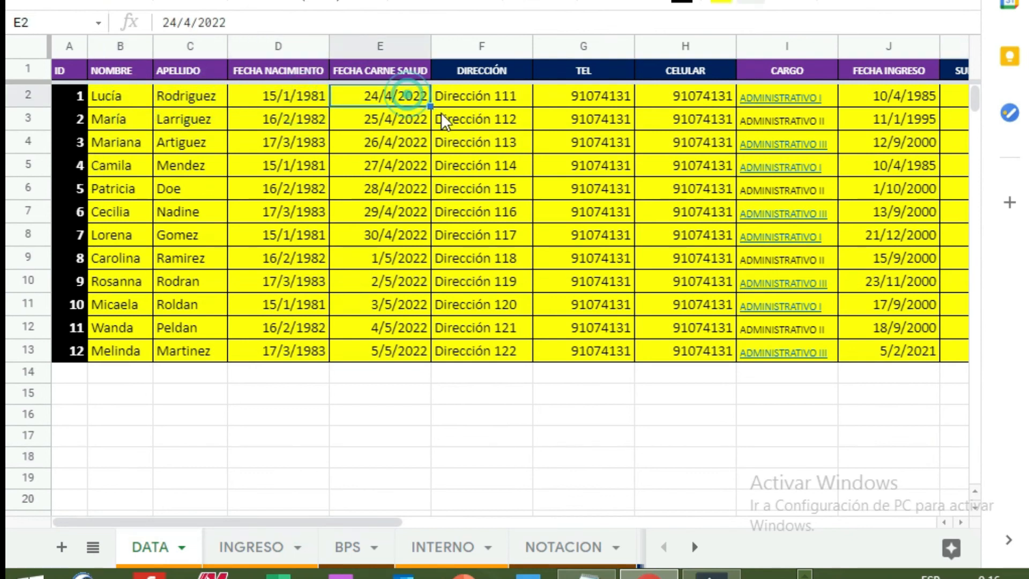
click(514, 95)
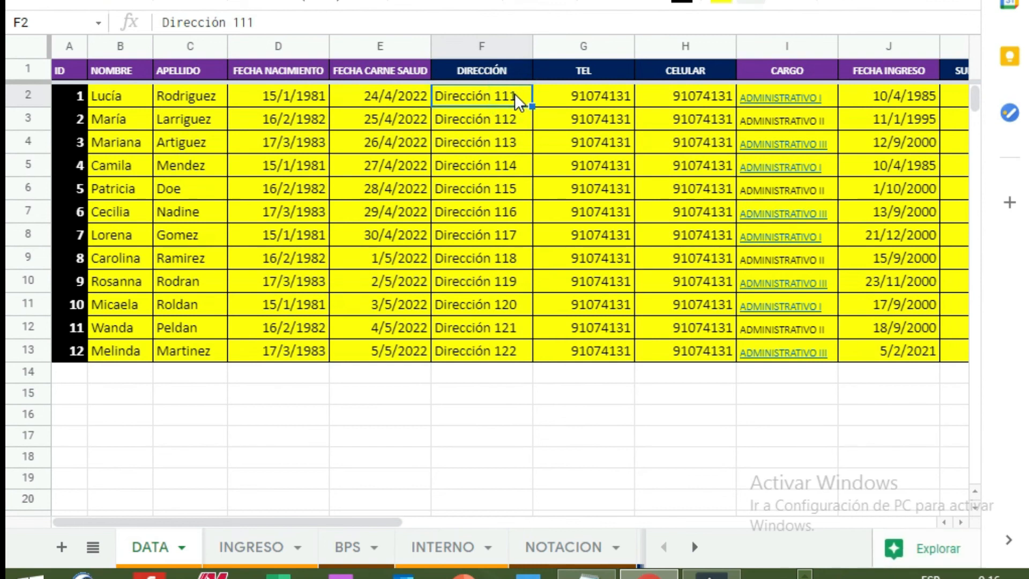
- Review the remaining row 2 fields from TEL and CARGO through SUELDO INICIAL, ESTADO and FECHA EGRESO
key(Right)
key(Right)
key(Right)
key(Right)
key(Right)
key(Right)
key(Right)
key(Right)
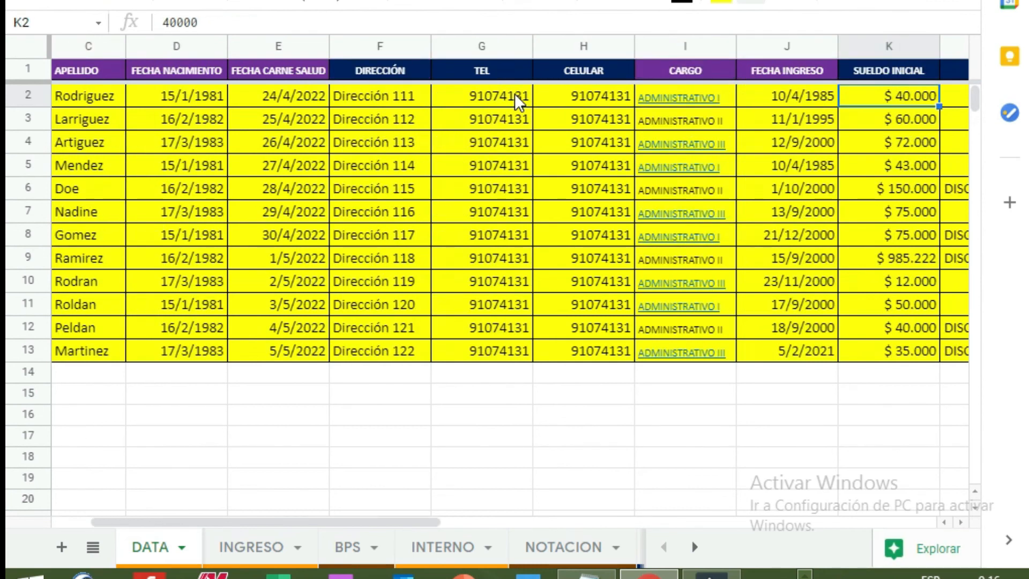
key(Right)
key(Right)
key(Right)
key(Right)
key(Right)
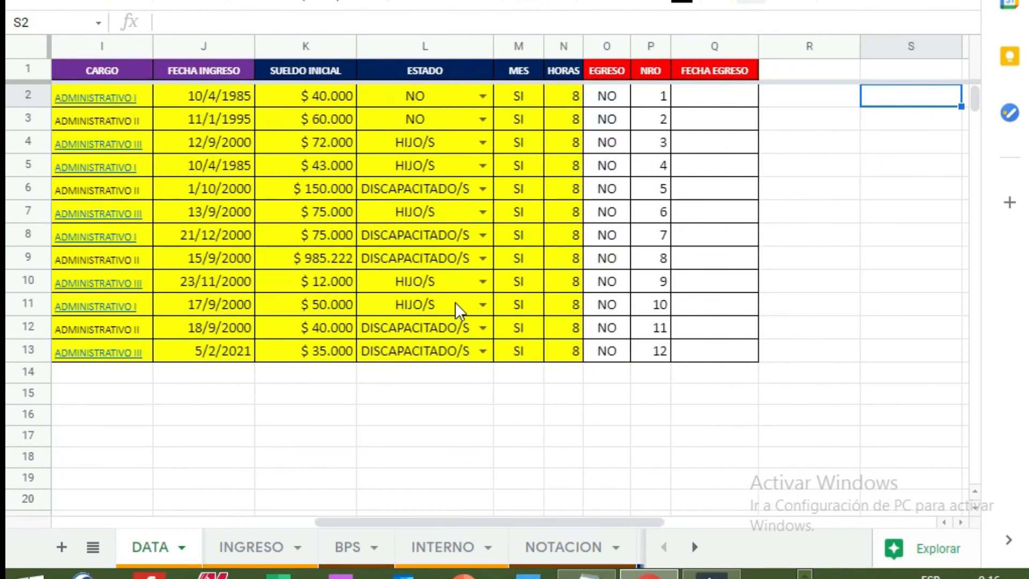
- Check the MES entry in M2 and the EGRESO, NRO and FECHA EGRESO columns for all employees
click(520, 92)
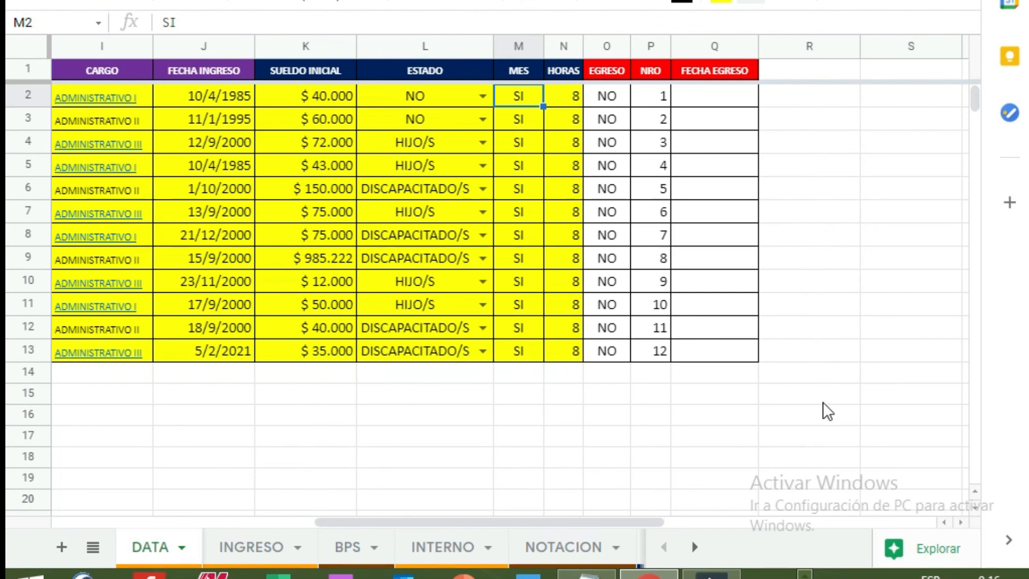
drag(604, 101, 731, 361)
click(674, 461)
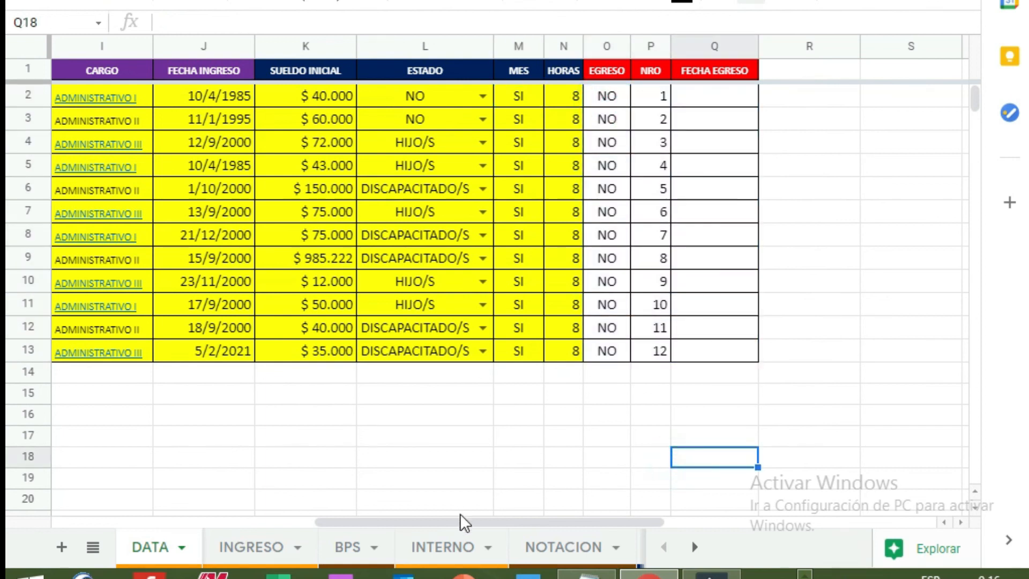
- Review the employee records in DATA again from the ID column through FECHA INGRESO
drag(459, 520, 83, 515)
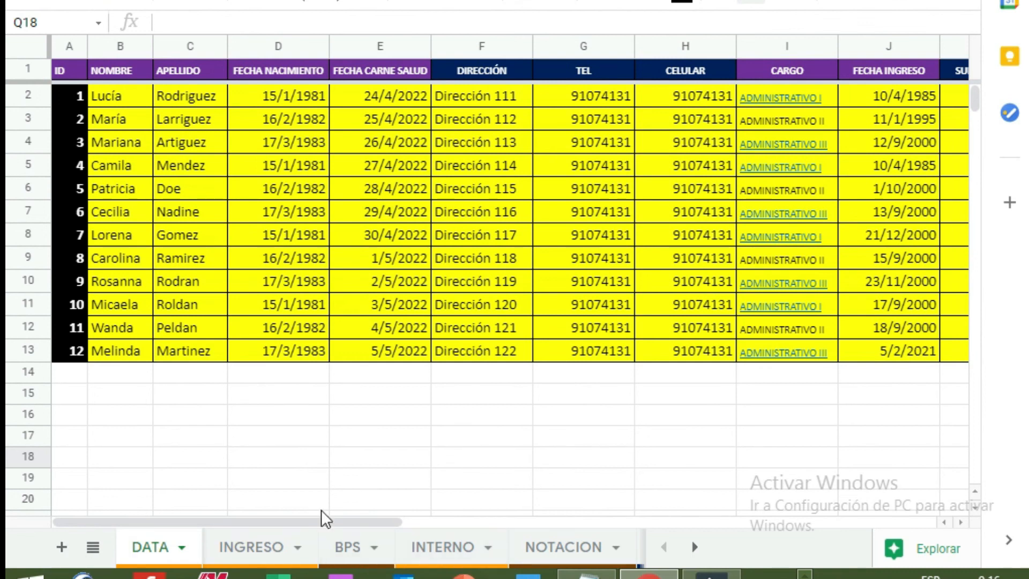
click(352, 522)
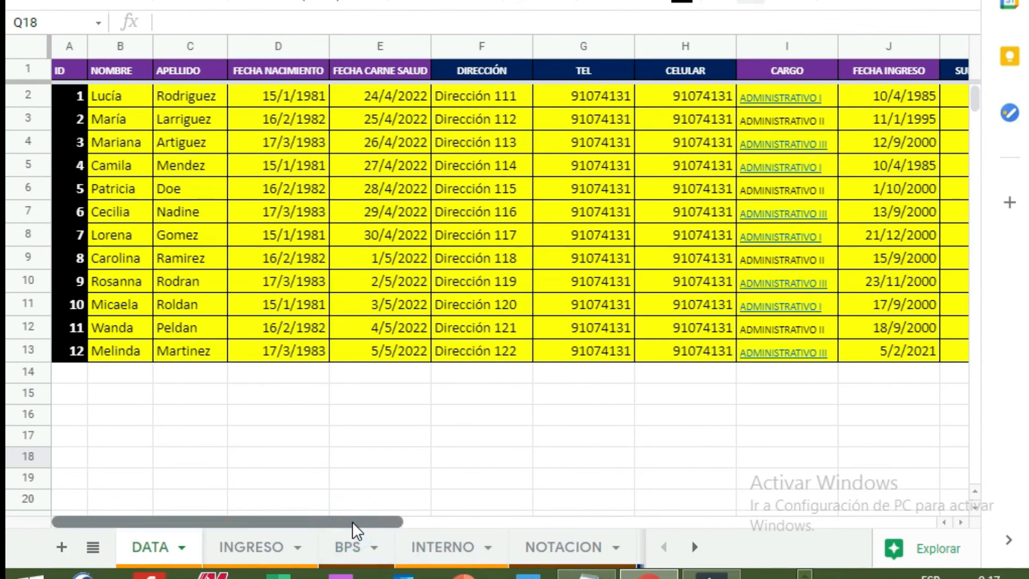
drag(352, 521, 463, 565)
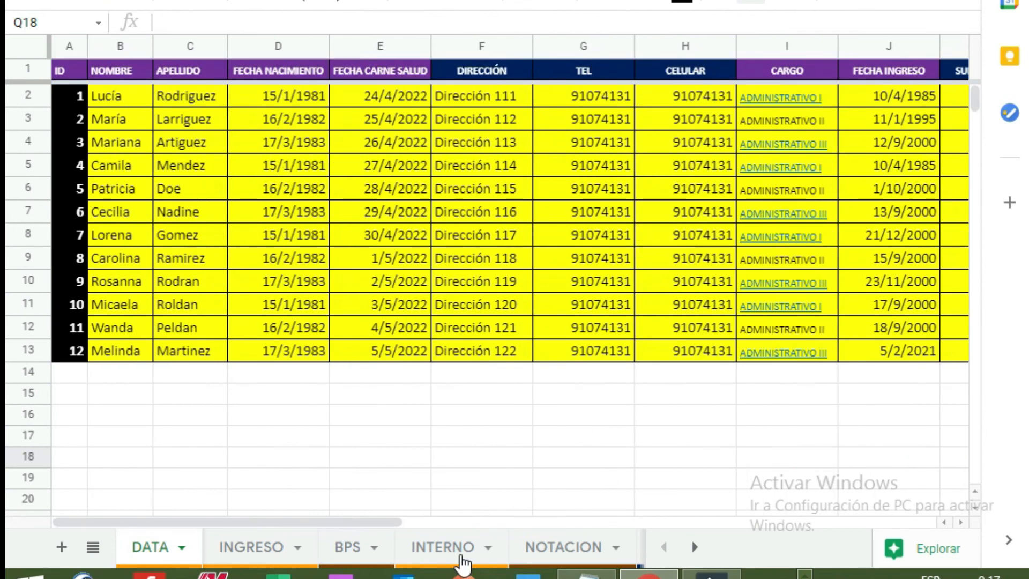
- Look over the INTERNO, NOTACION, BPS and INGRESO sheets in turn and return to the DATA sheet
click(448, 547)
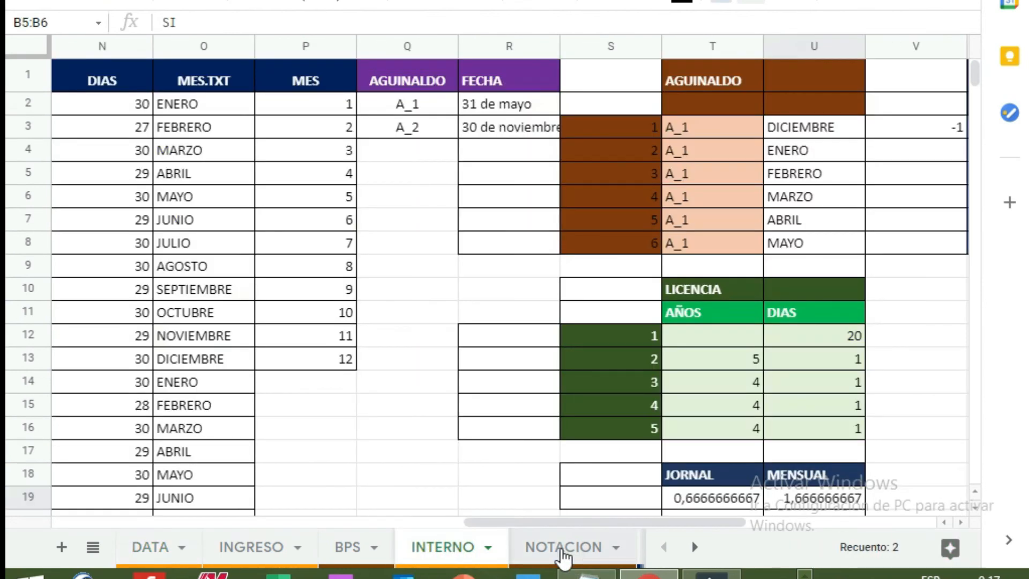
click(562, 551)
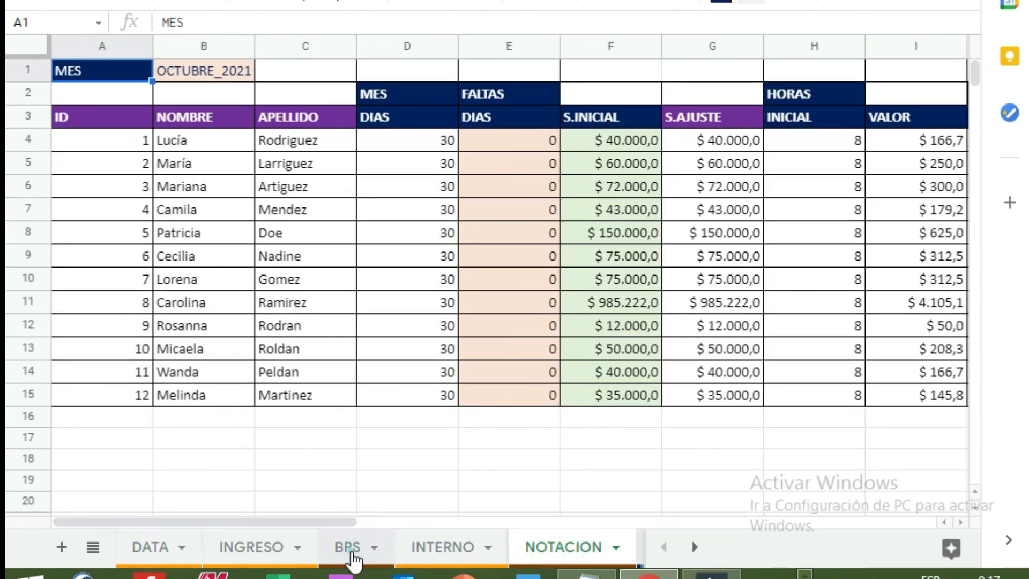
click(353, 557)
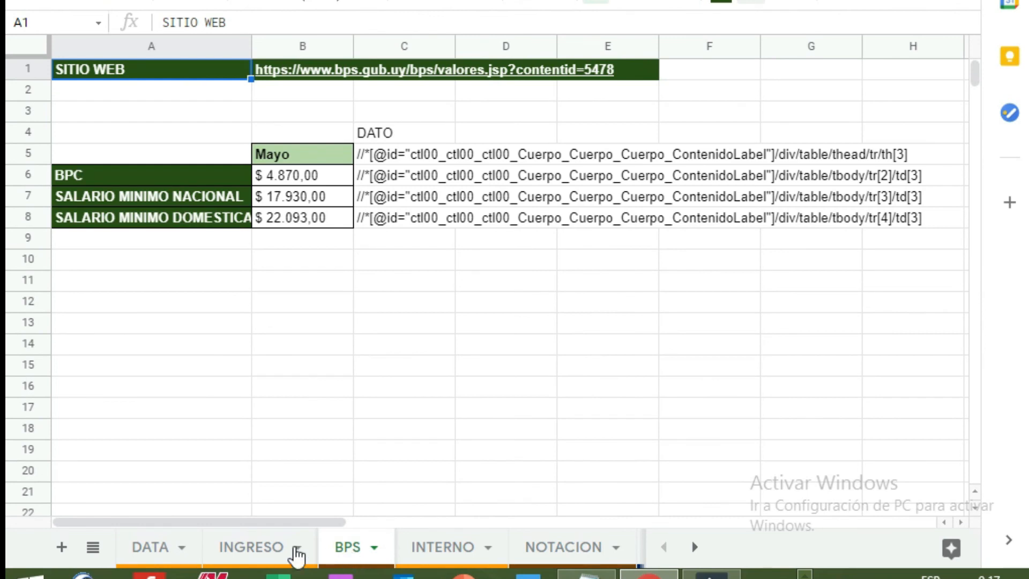
click(252, 552)
click(152, 552)
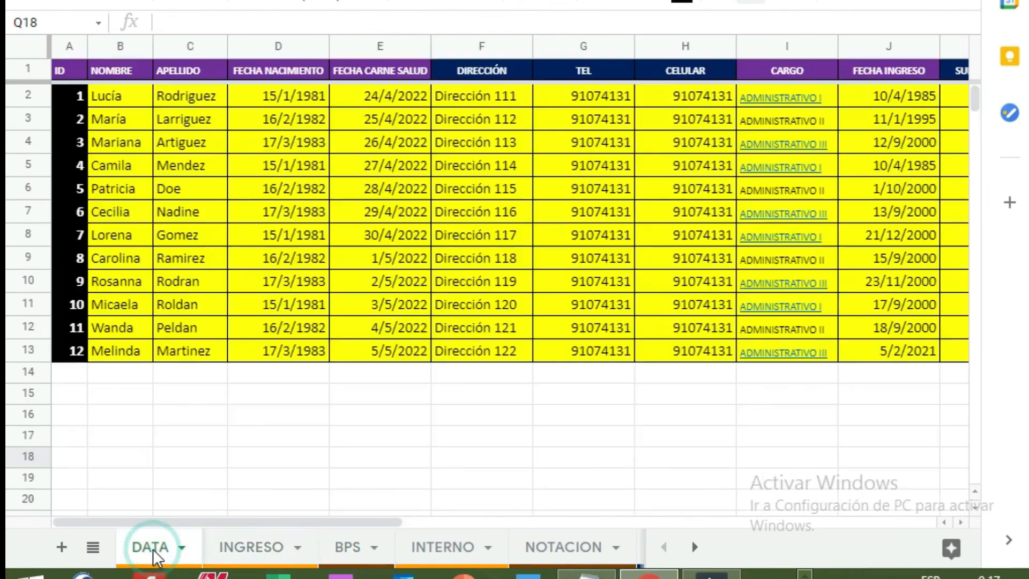